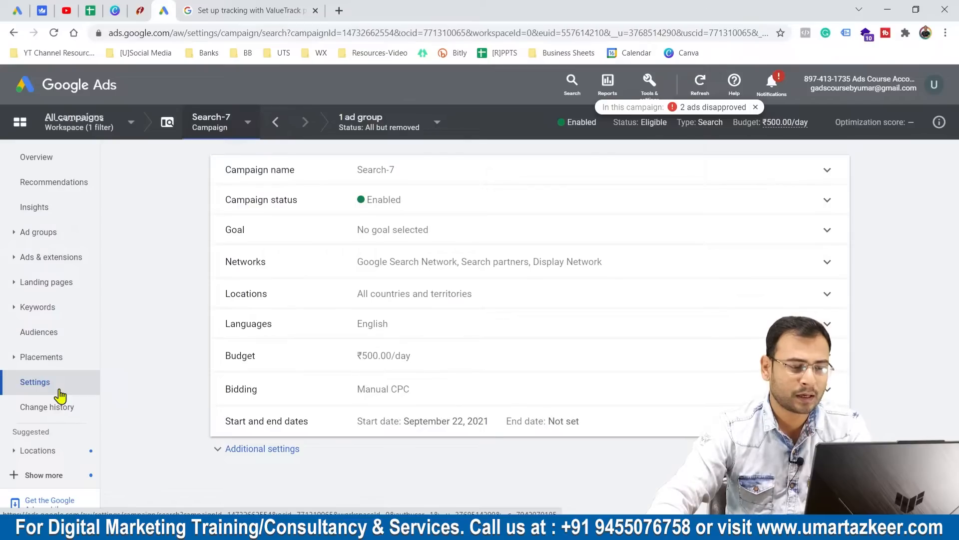
Expand the additional settings of the Search-7 campaign and open the tracking template for entry under Campaign URL options.
click(237, 449)
scroll(467, 381, down, 3)
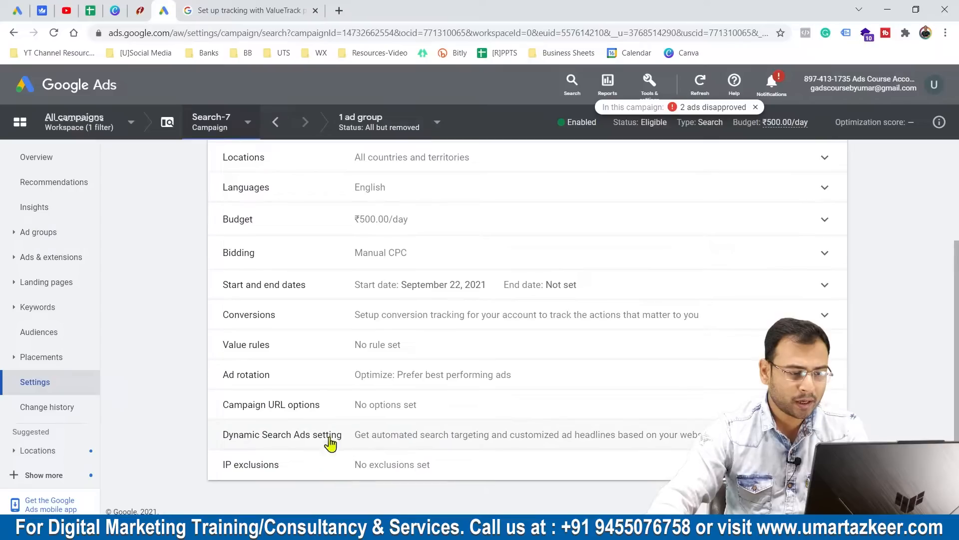
click(268, 411)
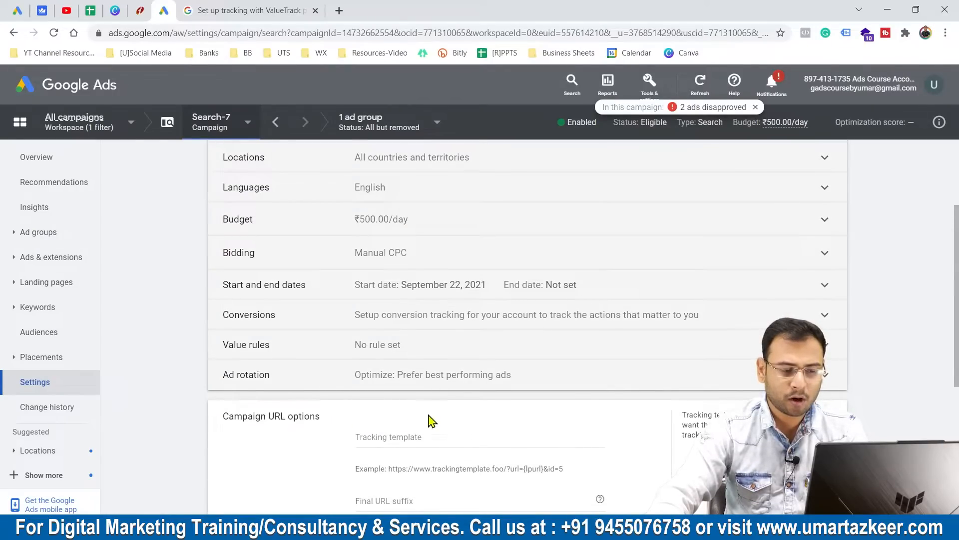
click(440, 281)
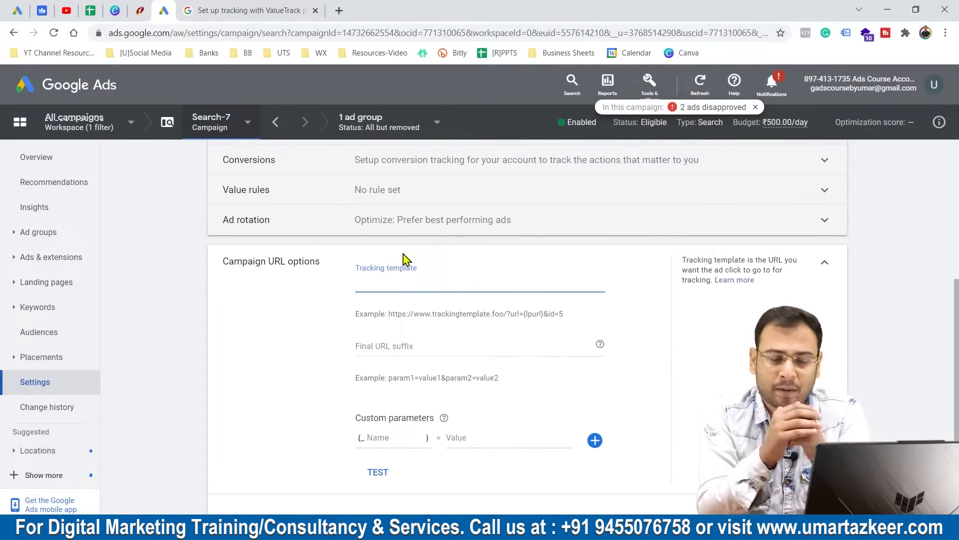
Switch to the Notepad notes and examine the scenario heading and the landing page address.
key(alt+Tab)
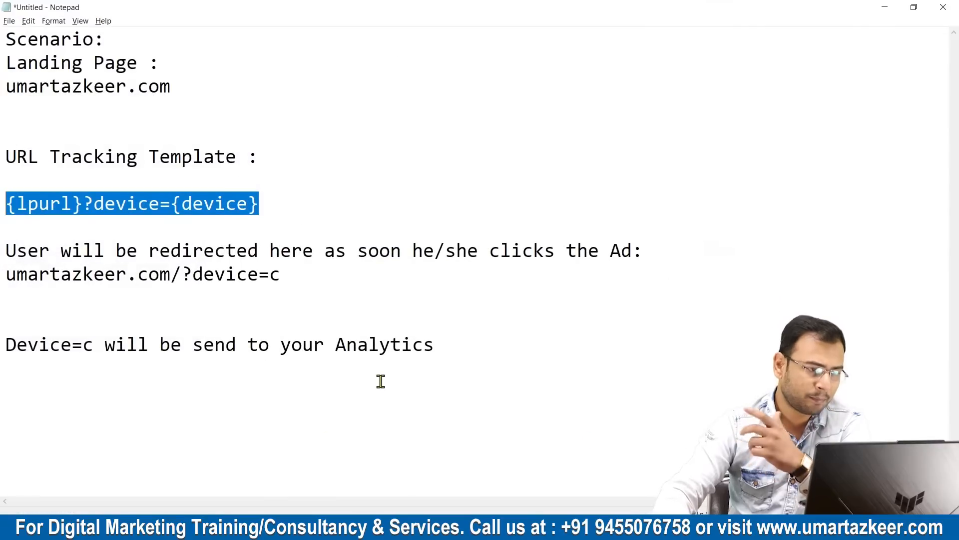
click(339, 180)
drag(6, 40, 163, 54)
drag(234, 58, 23, 63)
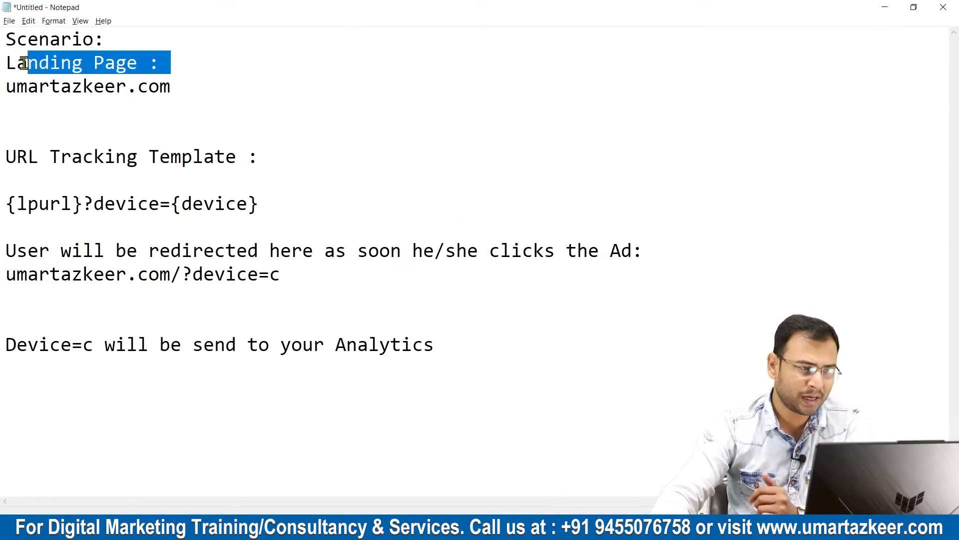
click(280, 72)
drag(260, 88, 7, 93)
click(302, 87)
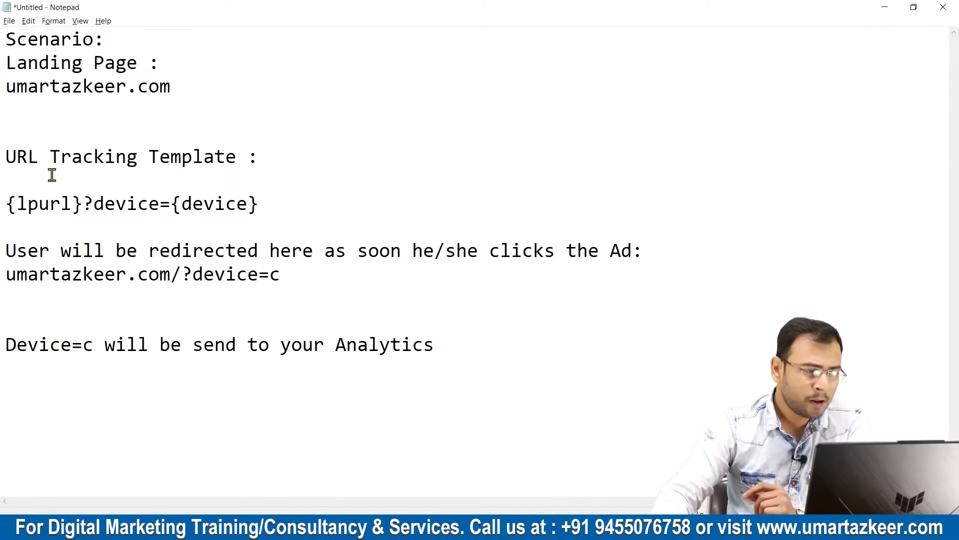
Examine the URL Tracking Template heading and its {lpurl}?device={device} line in the notes.
drag(284, 208, 239, 203)
click(127, 205)
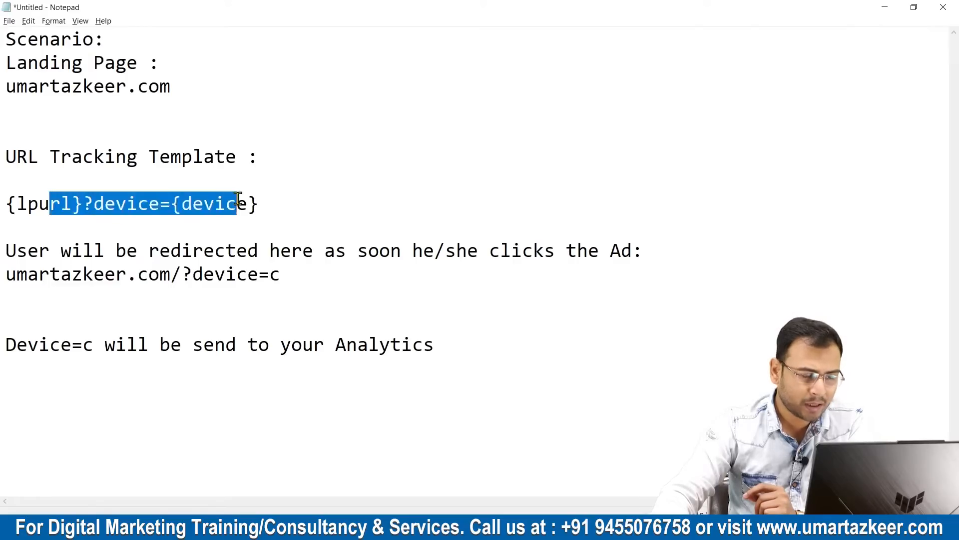
click(307, 204)
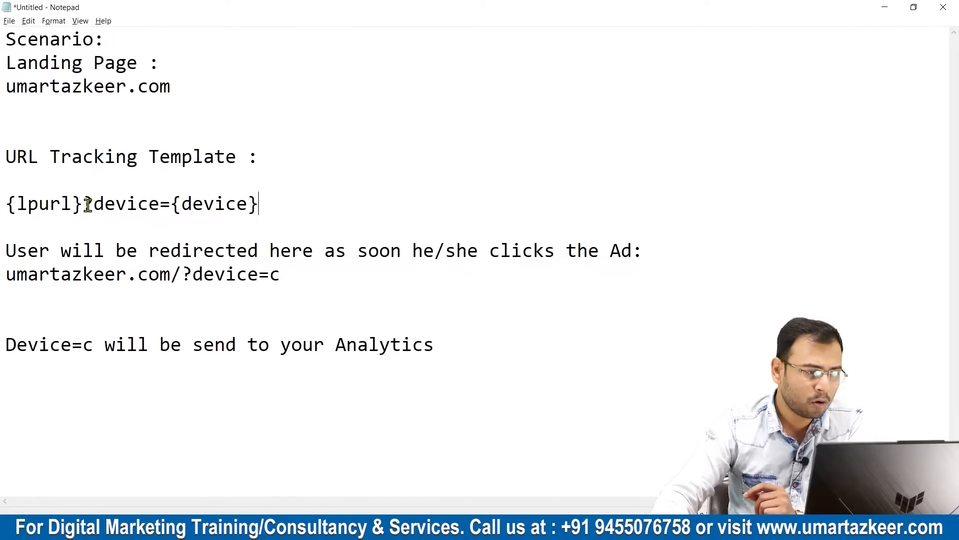
drag(294, 205, 5, 204)
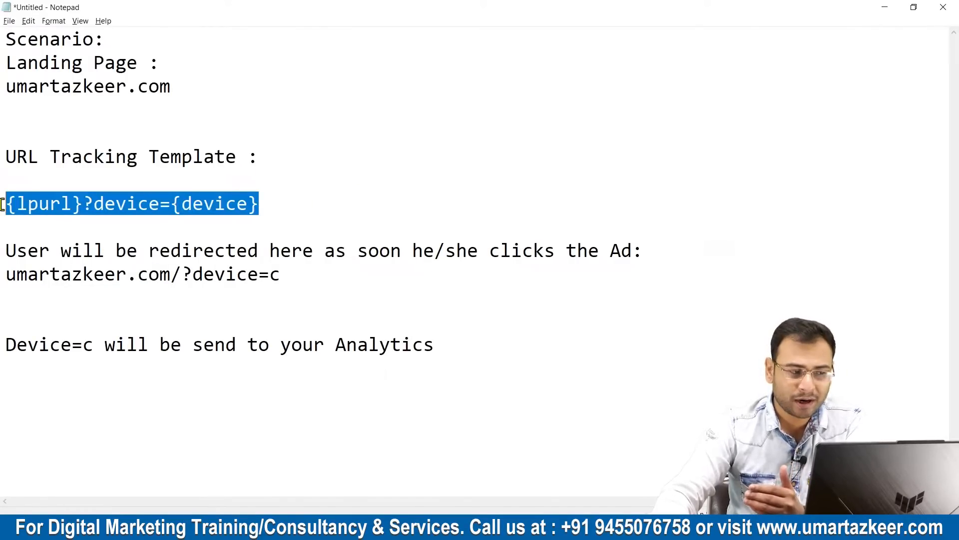
click(407, 194)
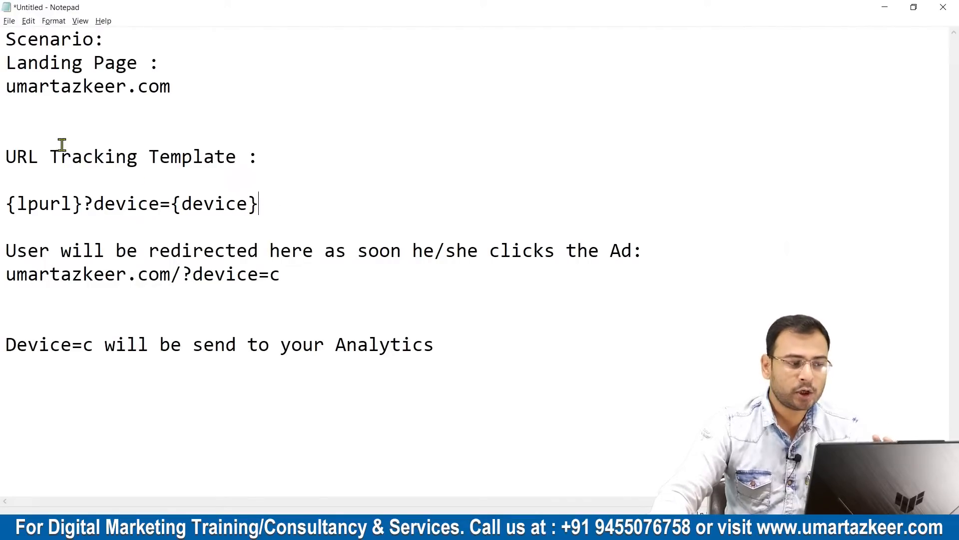
drag(40, 156, 171, 156)
click(259, 156)
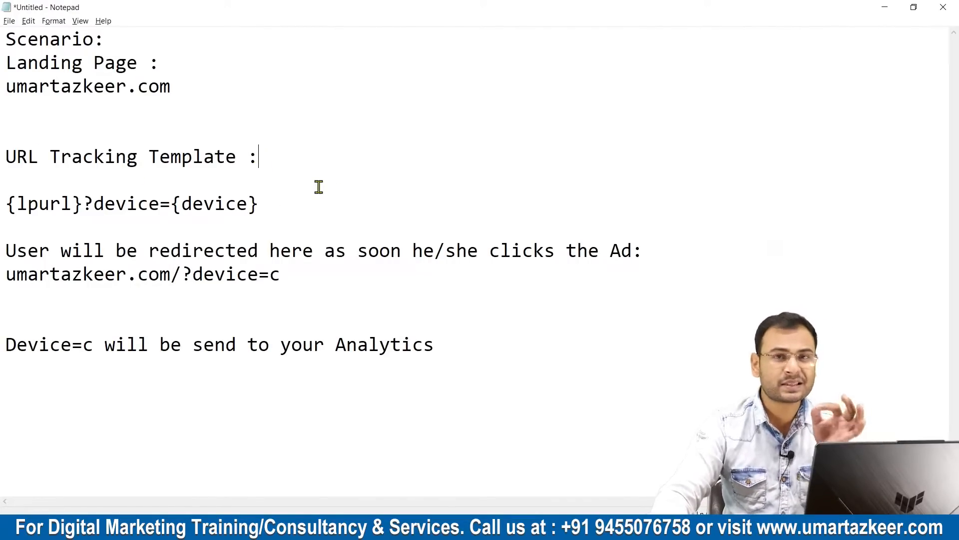
Copy {lpurl}?device={device} from the notes into the campaign's tracking template in Google Ads.
drag(268, 203, 14, 195)
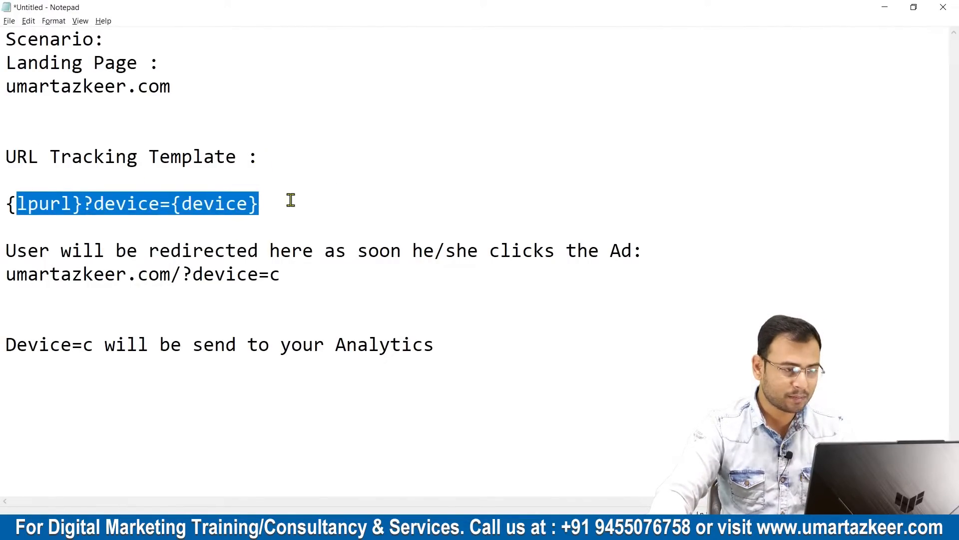
drag(364, 204, 3, 203)
key(ctrl+c)
key(alt+Tab)
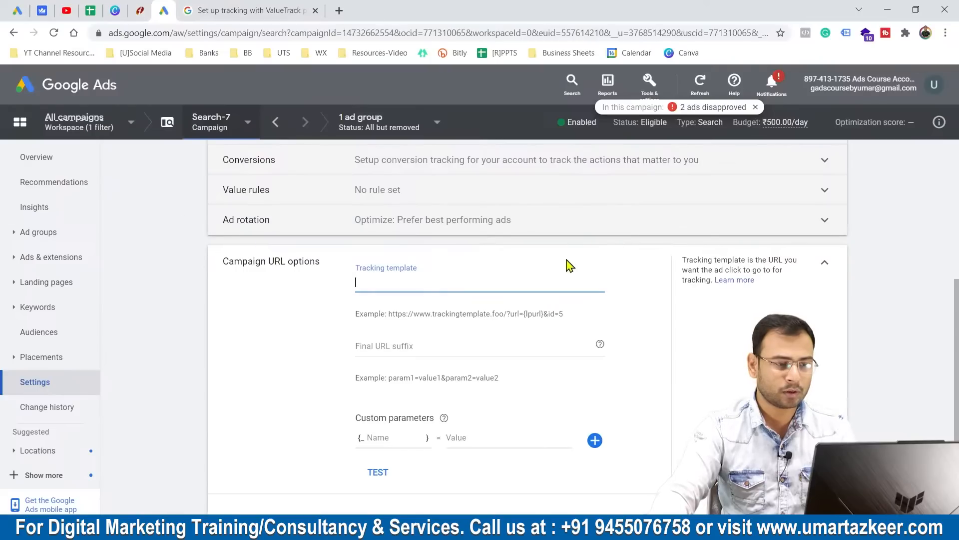
key(ctrl+v)
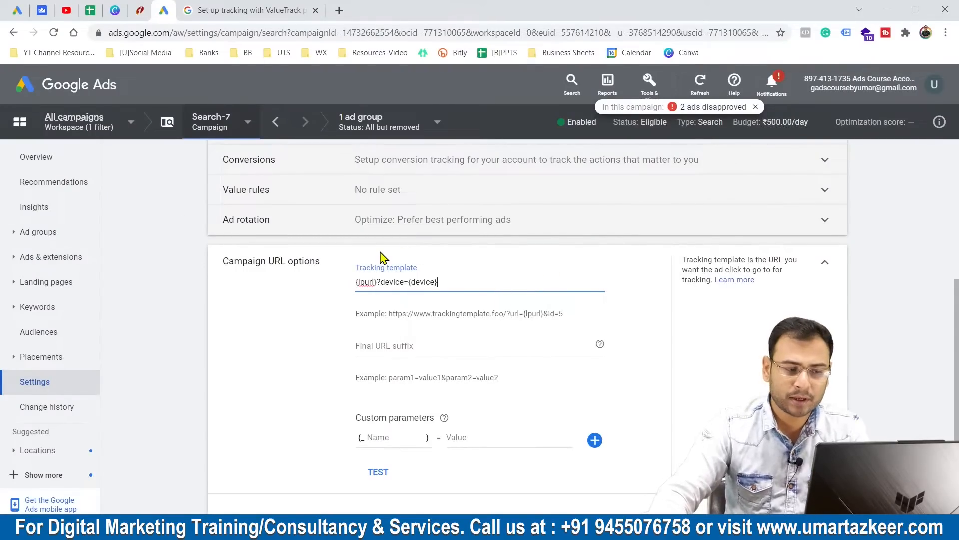
Examine the device parameter following the question mark in the campaign's tracking template.
drag(377, 282, 440, 283)
click(381, 283)
click(381, 283)
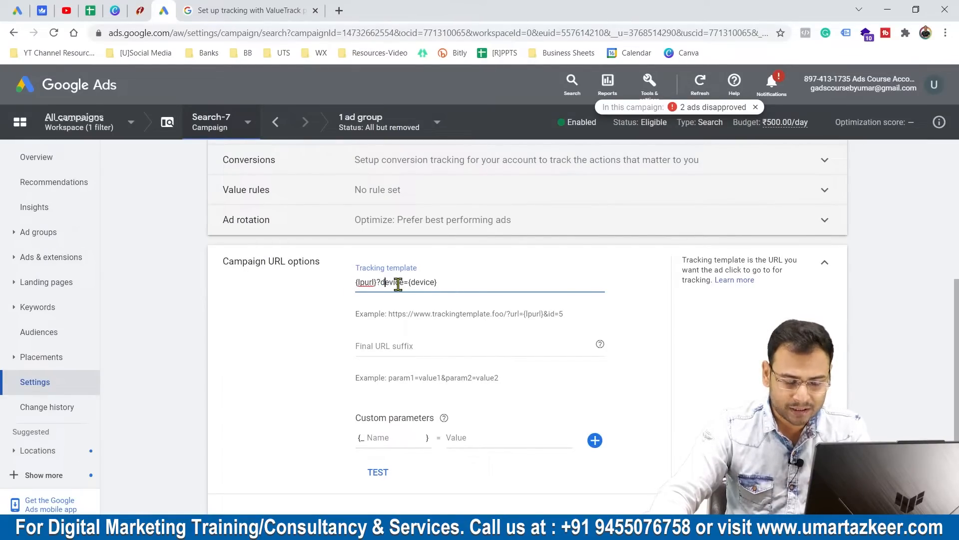
mouse_move(381, 282)
mouse_down()
mouse_move(439, 283)
mouse_move(380, 281)
mouse_up()
click(460, 283)
click(482, 280)
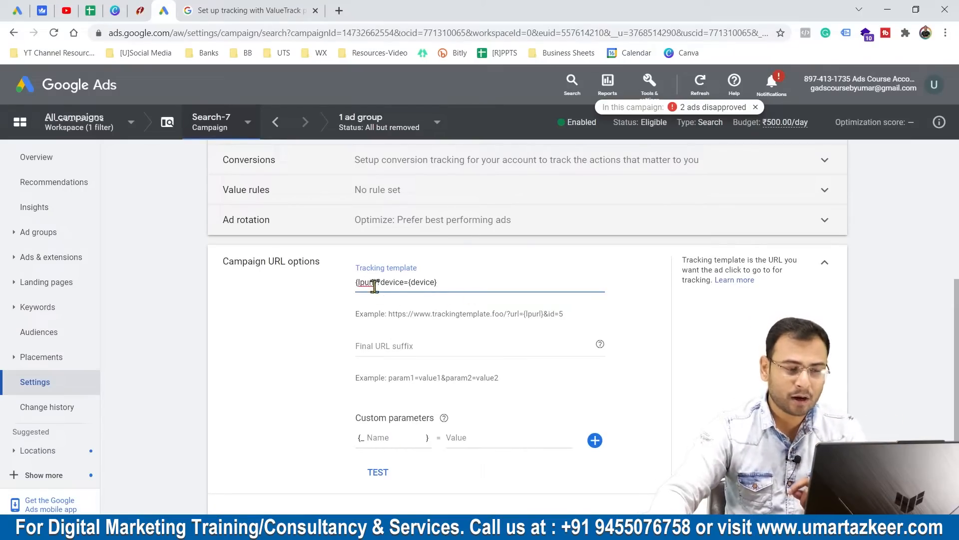
Examine the {lpurl} placeholder, the full tracking template and its {device} value in the campaign URL options.
drag(378, 282, 342, 285)
click(492, 281)
click(459, 282)
click(475, 284)
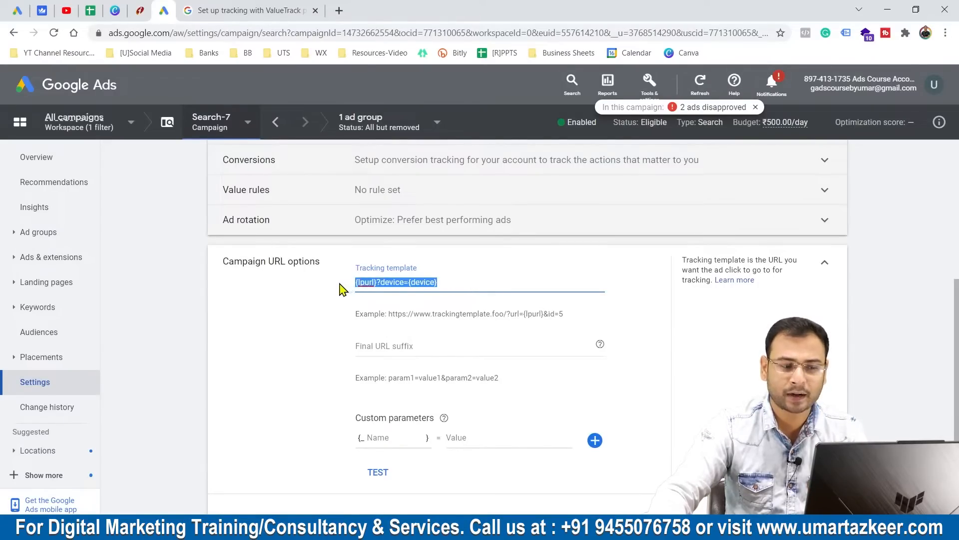
double_click(424, 282)
click(451, 280)
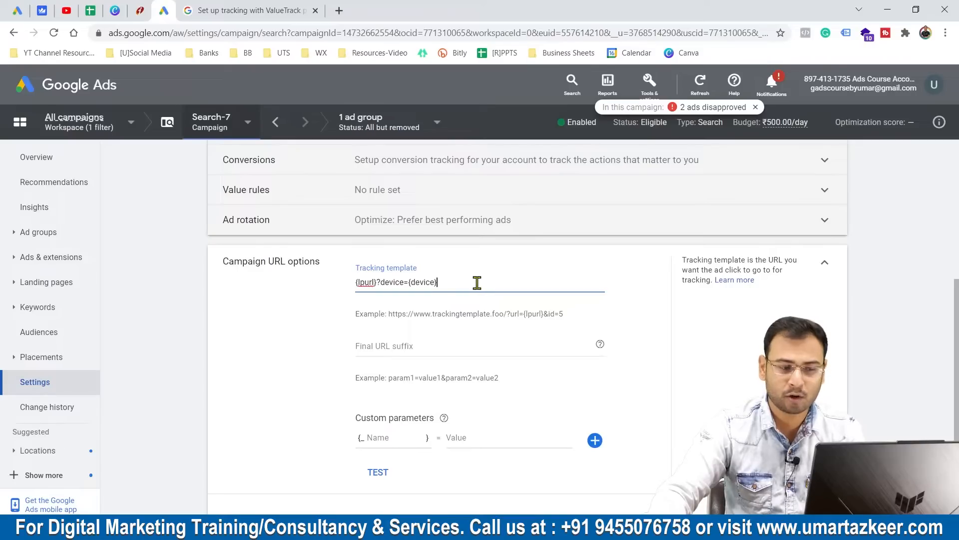
drag(475, 283, 320, 283)
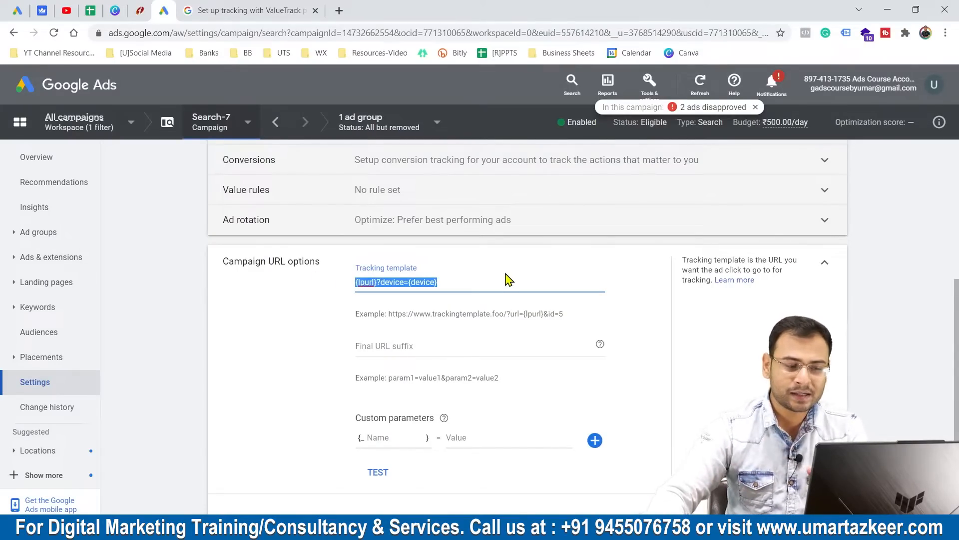
click(446, 281)
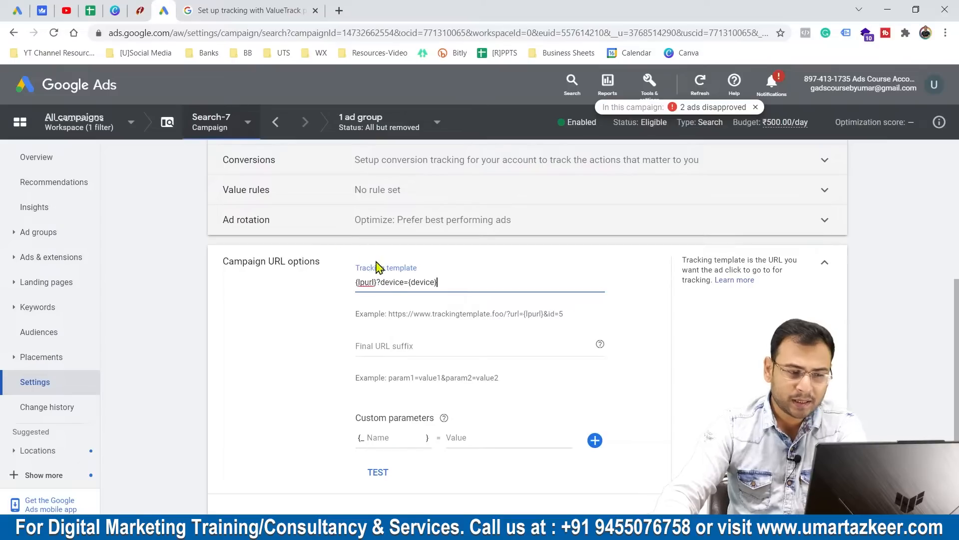
drag(381, 282, 450, 281)
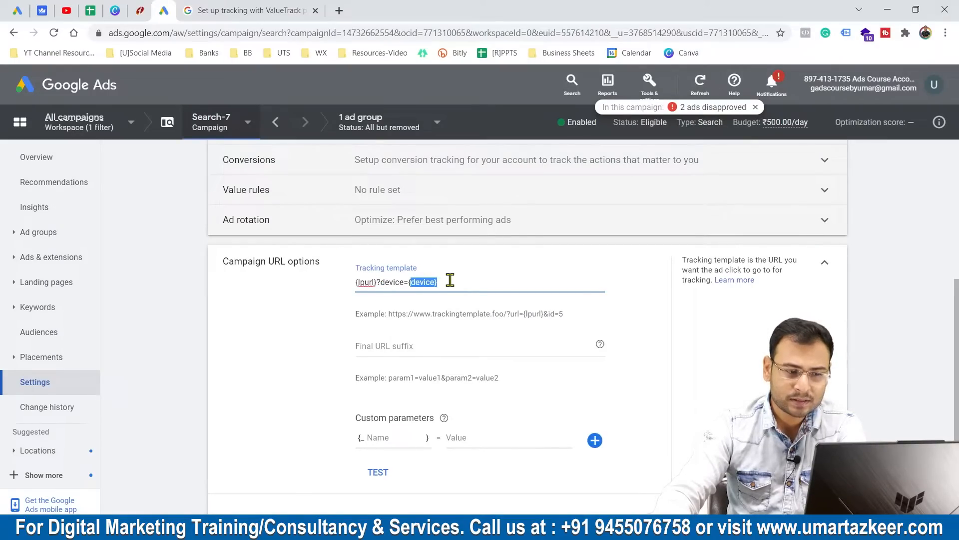
click(450, 281)
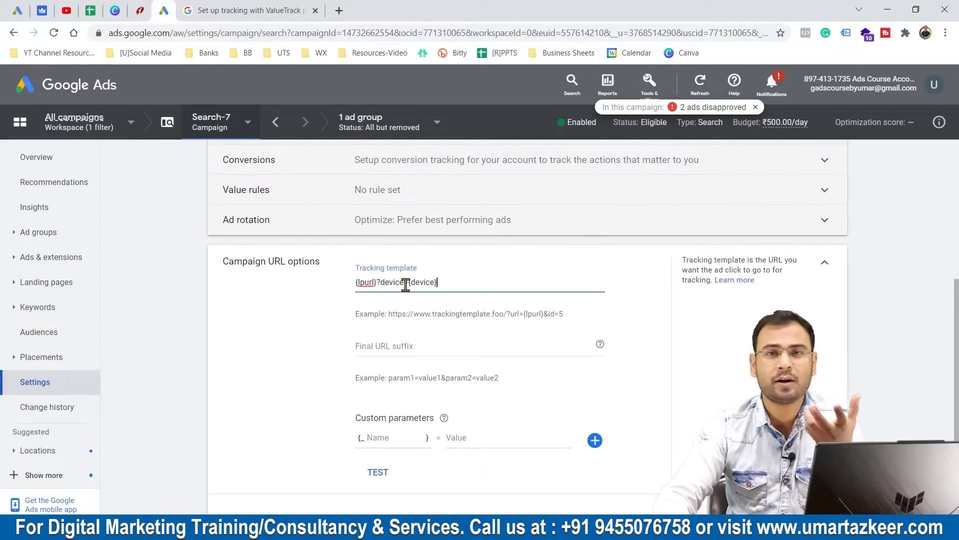
Switch to the Notepad notes and compare the post-click redirect URL with the {device} placeholder in the template.
key(alt+Tab)
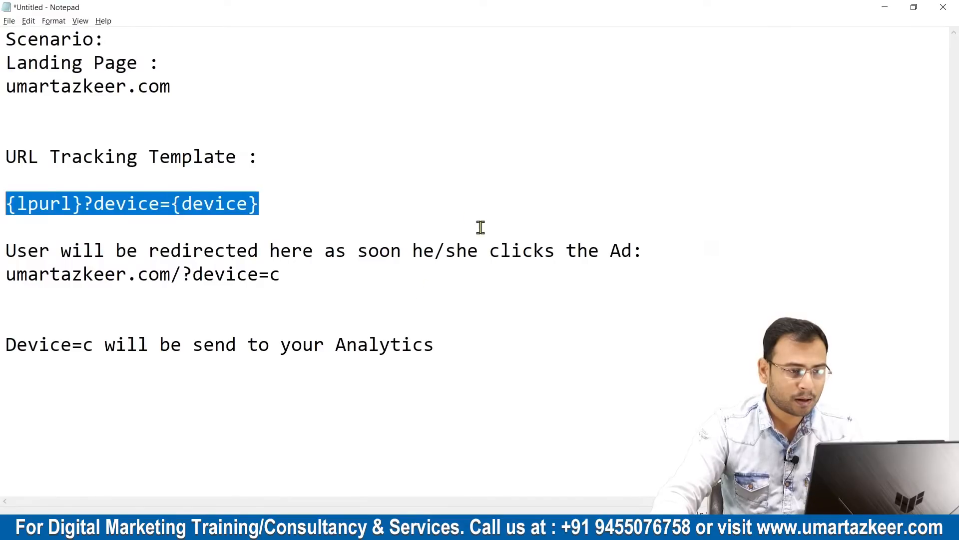
click(272, 205)
drag(10, 248, 237, 250)
click(328, 277)
click(301, 251)
click(430, 277)
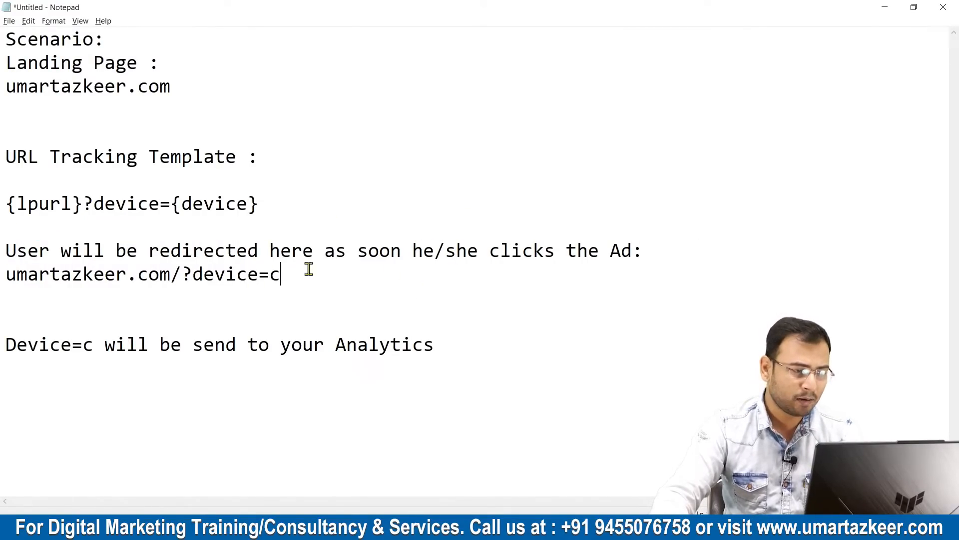
mouse_move(6, 273)
mouse_down()
mouse_move(352, 282)
mouse_move(6, 278)
mouse_up()
click(323, 280)
drag(183, 204, 253, 207)
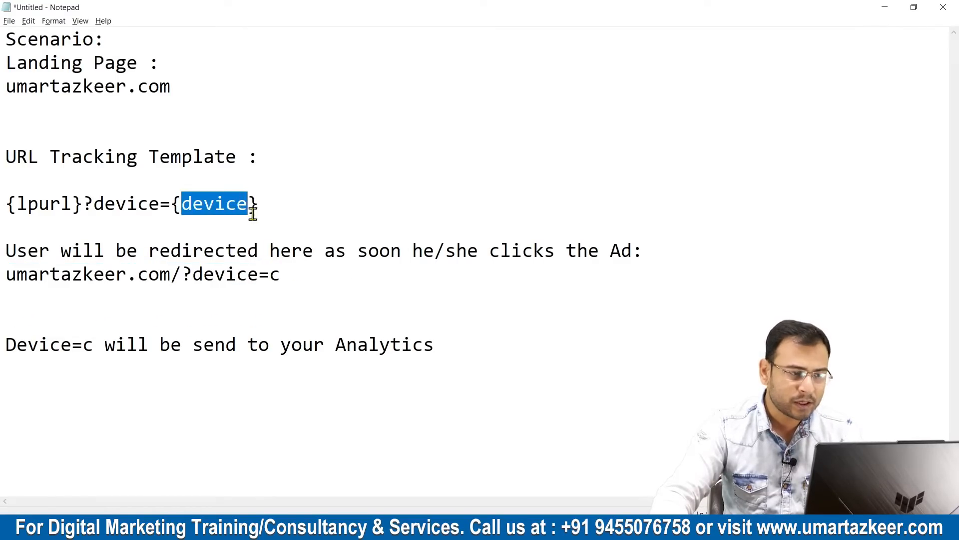
Add two copies of the redirect URL below the original, one ending in ?device=t and one in ?device=m.
drag(270, 274, 3, 276)
key(ctrl+c)
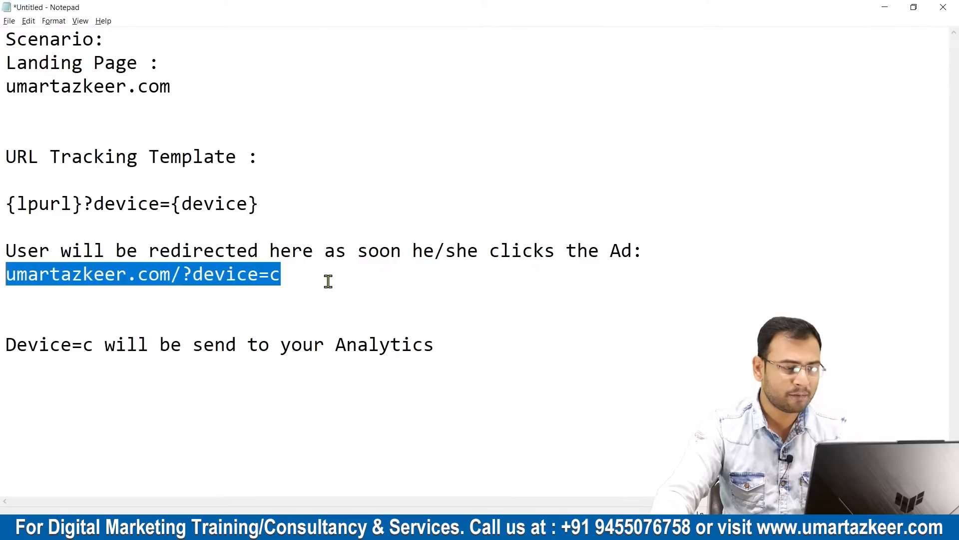
click(328, 282)
key(Return)
key(ctrl+v)
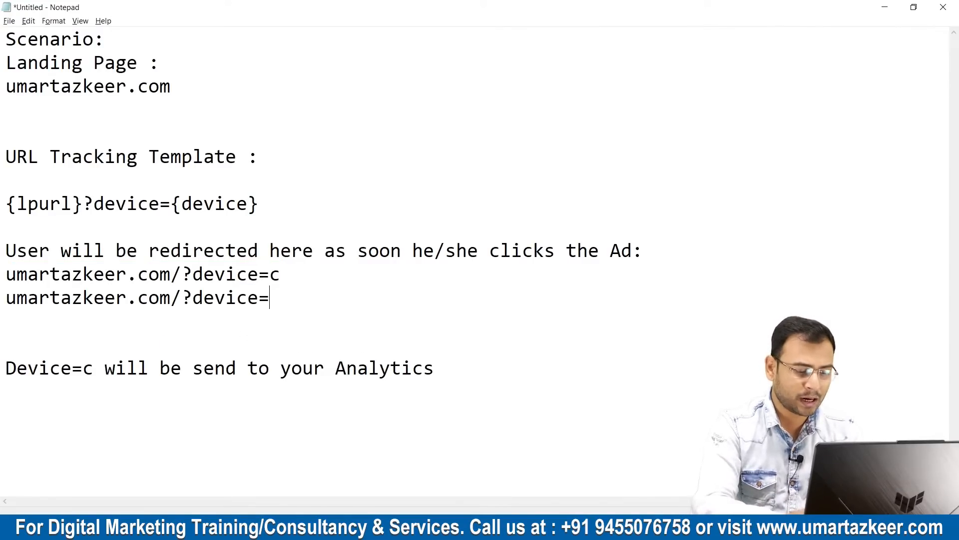
text(t)
key(Return)
key(ctrl+v)
text(c)
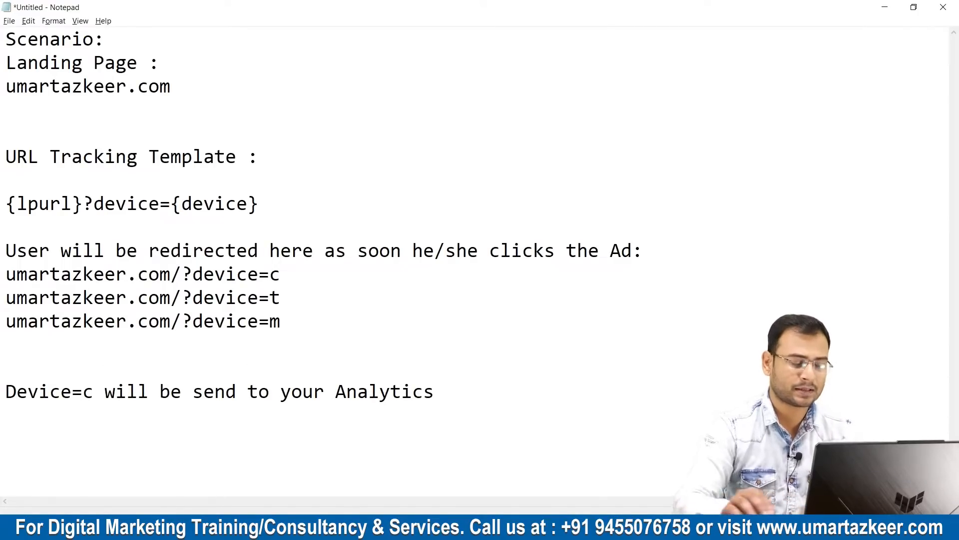
double_click(275, 320)
key(Down)
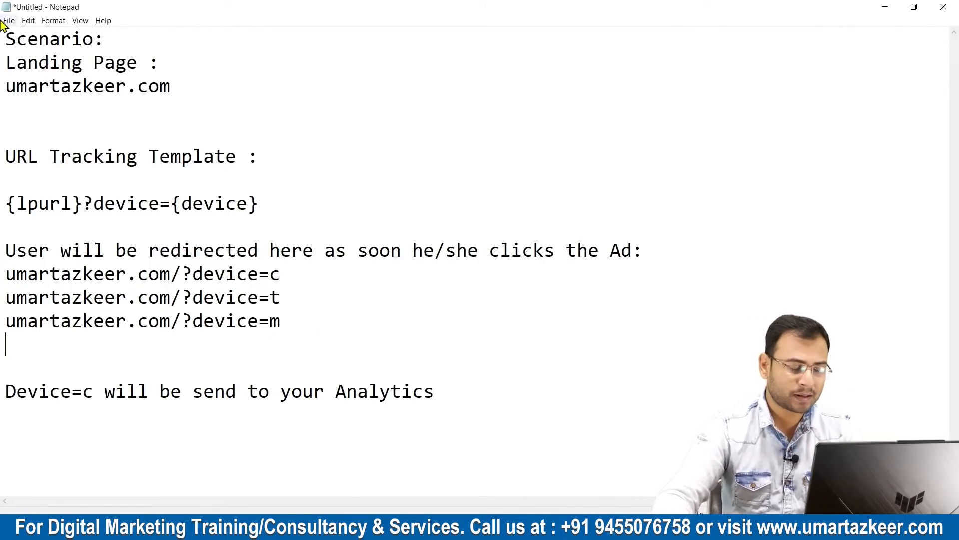
Examine the device values m, t and c at the ends of the three redirect URLs.
drag(287, 324, 192, 322)
click(276, 312)
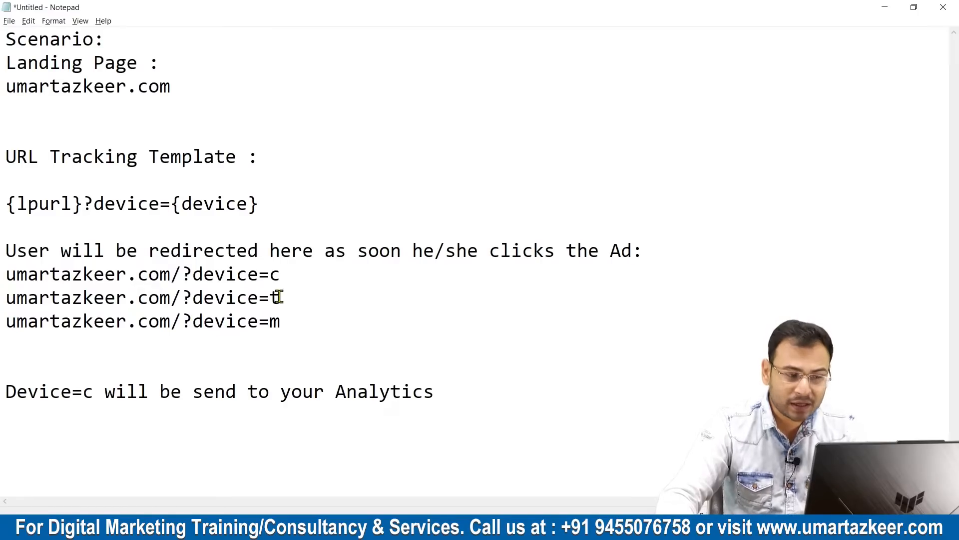
drag(279, 297, 270, 296)
click(328, 301)
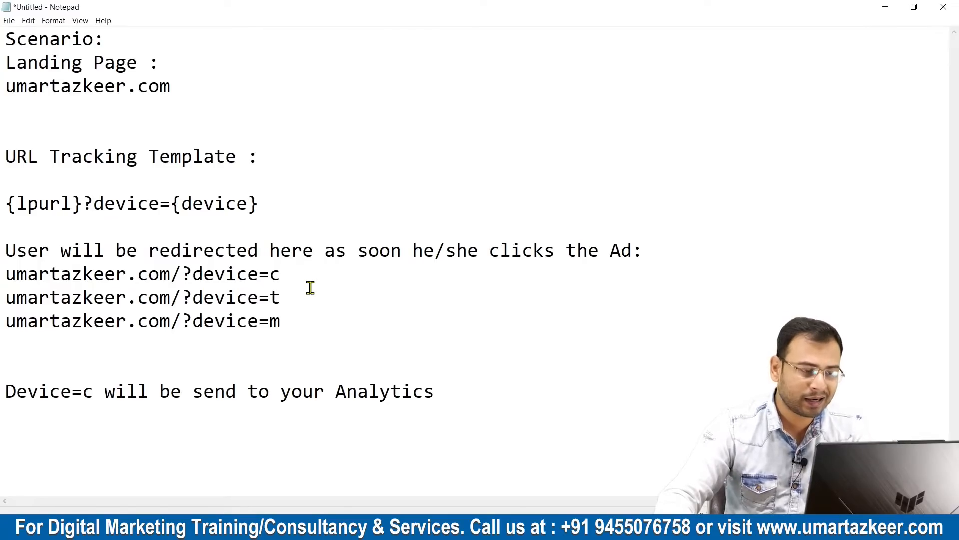
drag(271, 273, 288, 273)
click(327, 285)
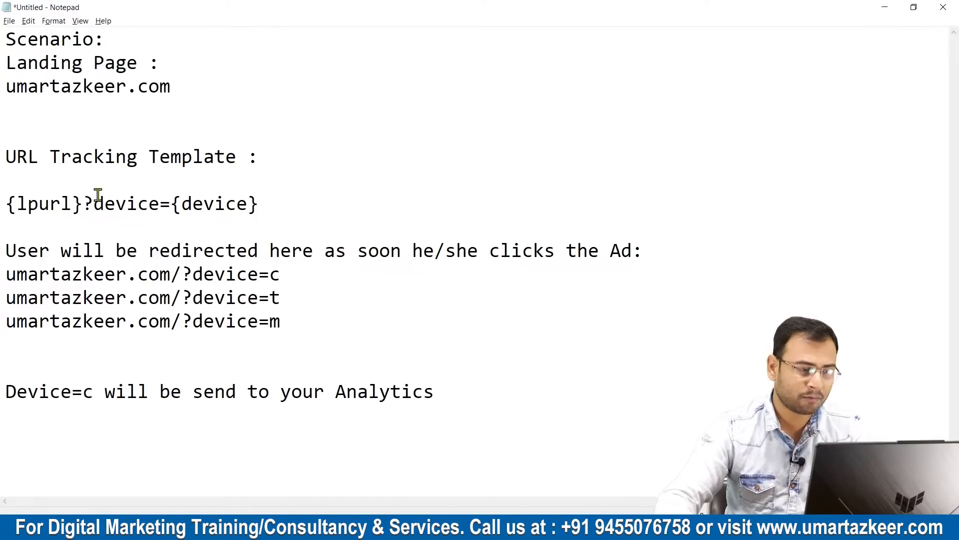
Compare the {lpurl} placeholder with the redirect URL ending in ?device=m and examine its device parameter.
drag(4, 201, 32, 204)
click(271, 208)
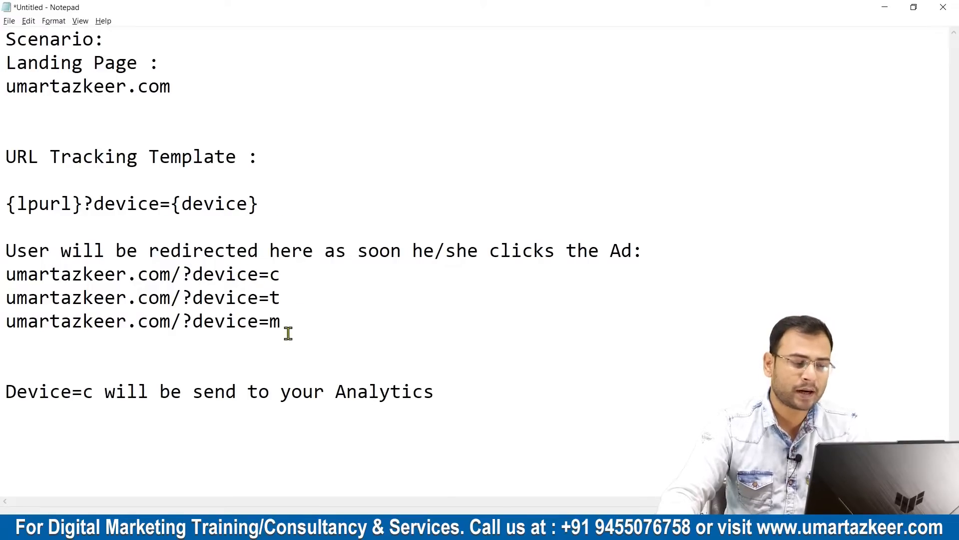
drag(299, 326, 7, 325)
click(185, 343)
click(332, 324)
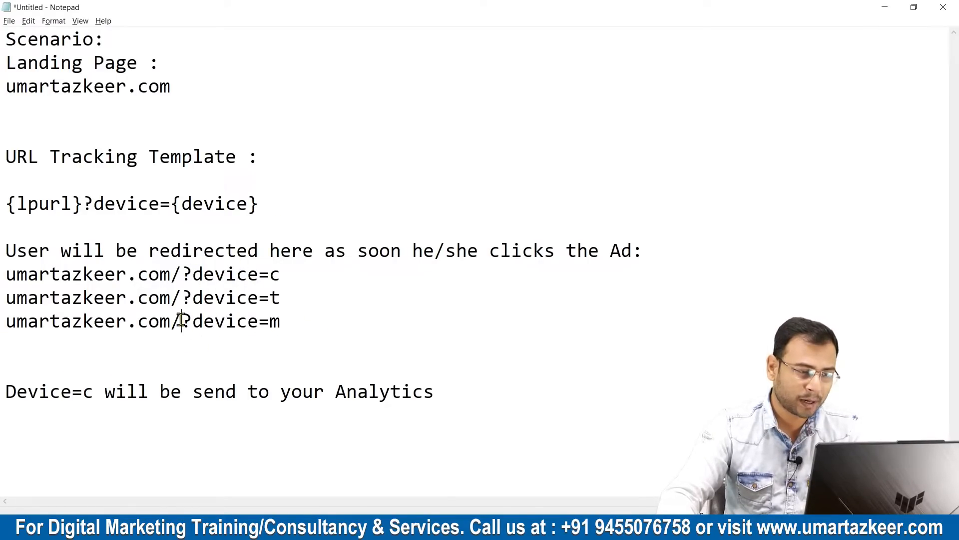
drag(183, 320, 316, 330)
click(351, 319)
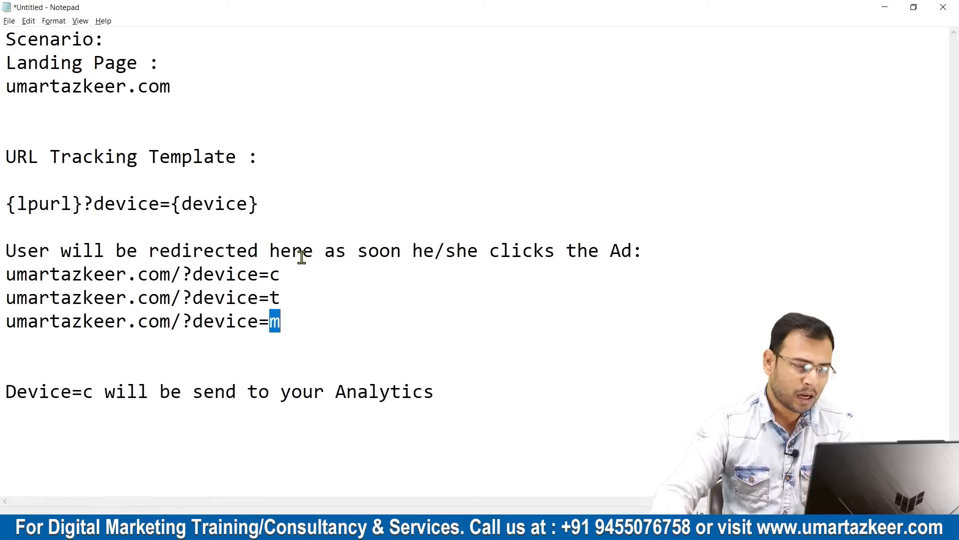
Examine the {lpurl}?device={device} tracking template and its device parameter.
drag(7, 205, 279, 207)
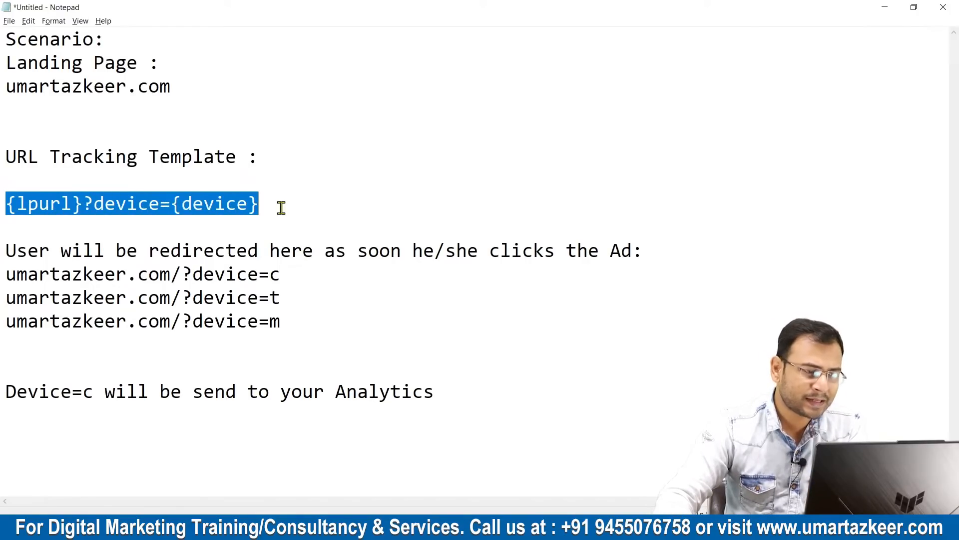
click(346, 204)
drag(134, 203, 255, 203)
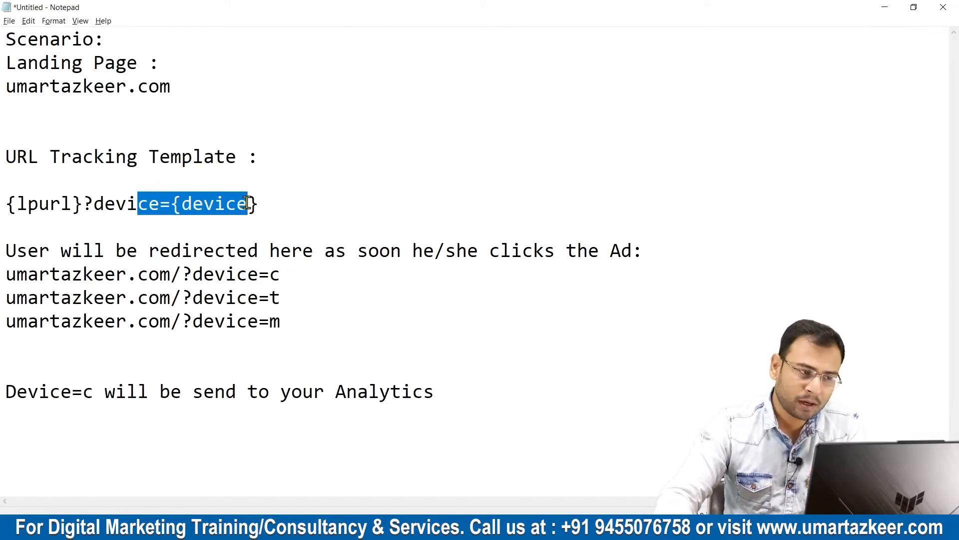
click(311, 200)
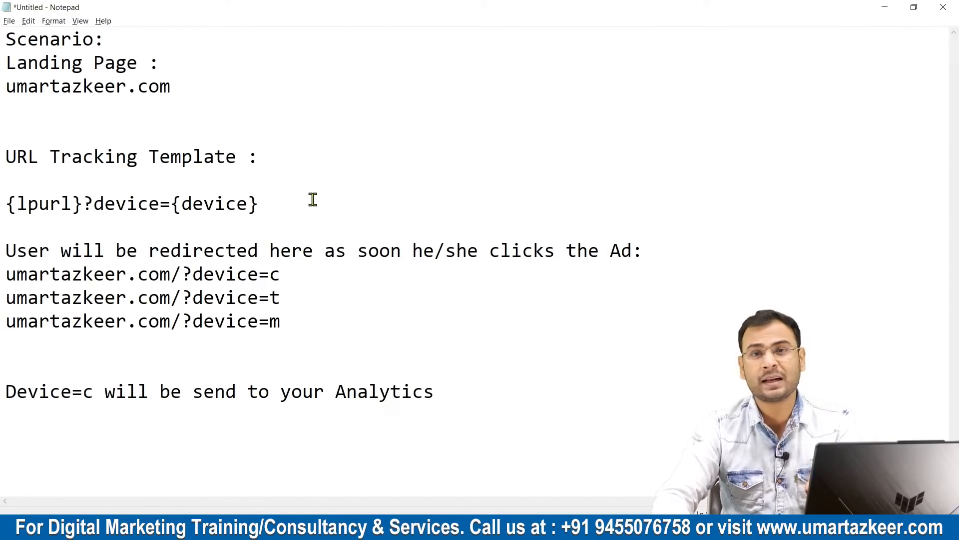
Add a copy of the {lpurl}?device={device} template on a new line directly below the original.
drag(265, 203, 2, 213)
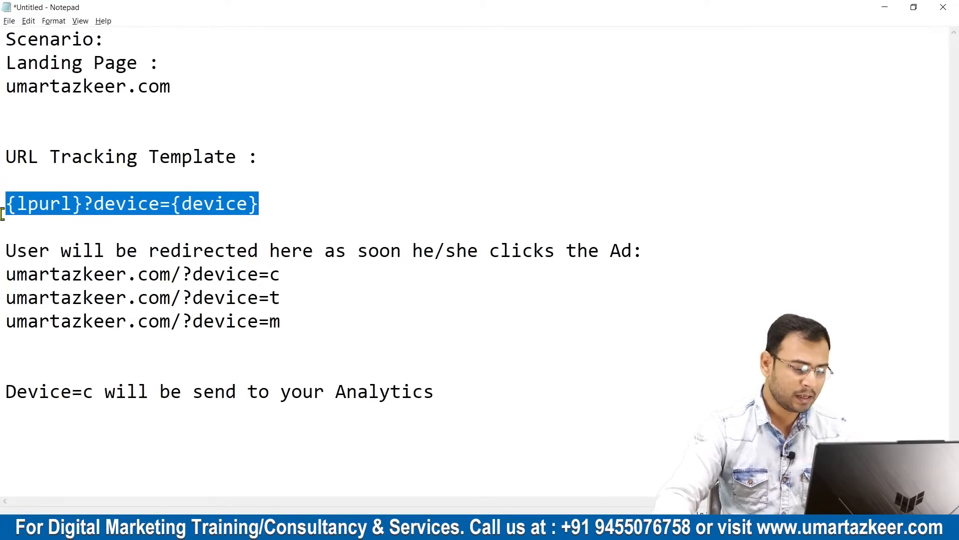
click(233, 178)
click(274, 203)
key(Return)
text(v)
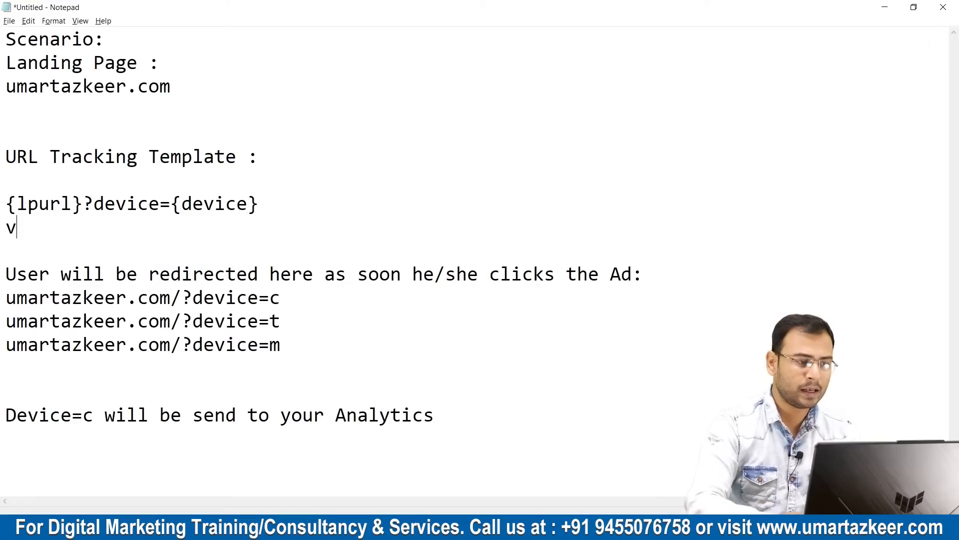
key(BackSpace)
key(ctrl+v)
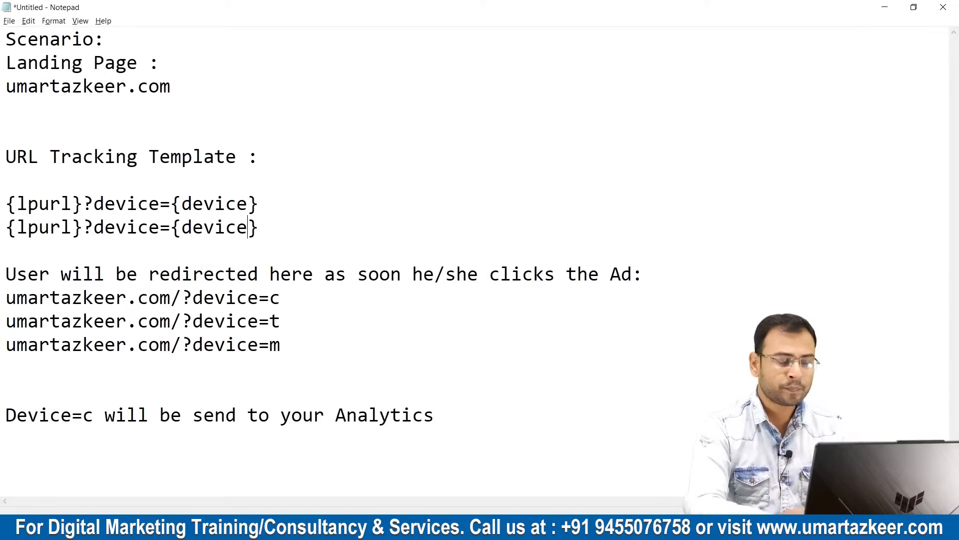
Change the copied template line to {lpurl}?campaignid={campaignid}.
click(159, 227)
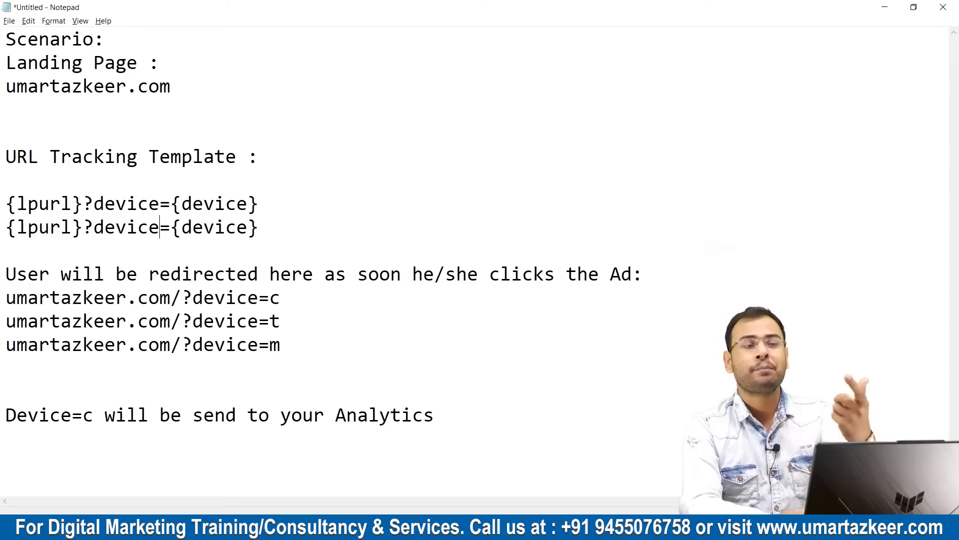
key(BackSpace)
key(BackSpace)
key(BackSpace)
key(BackSpace)
key(BackSpace)
key(BackSpace)
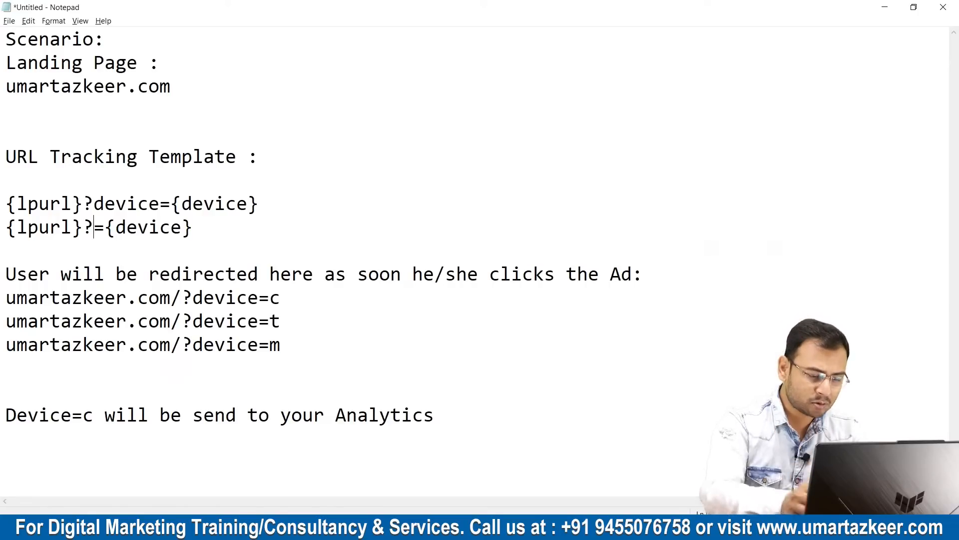
text(campaignid)
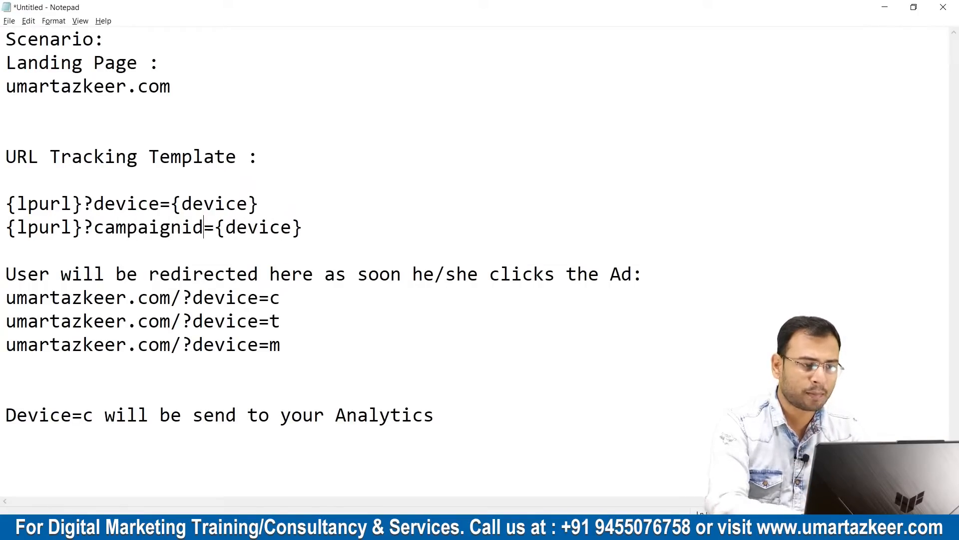
drag(215, 228, 292, 228)
key(ctrl+c)
key(BackSpace)
key(ctrl+v)
Duplicate the campaignid template on a new line directly below it.
drag(395, 228, 4, 228)
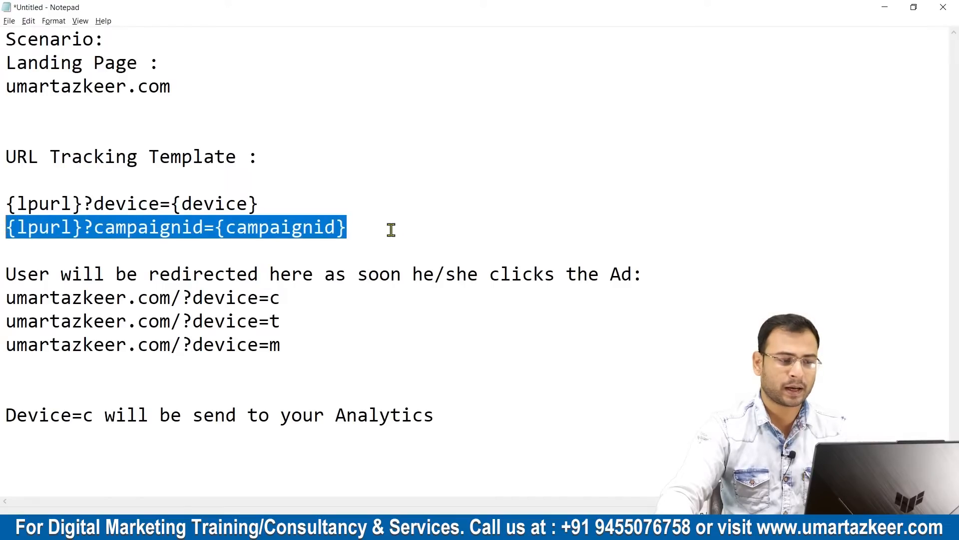
key(ctrl+c)
click(383, 227)
key(Return)
key(ctrl+v)
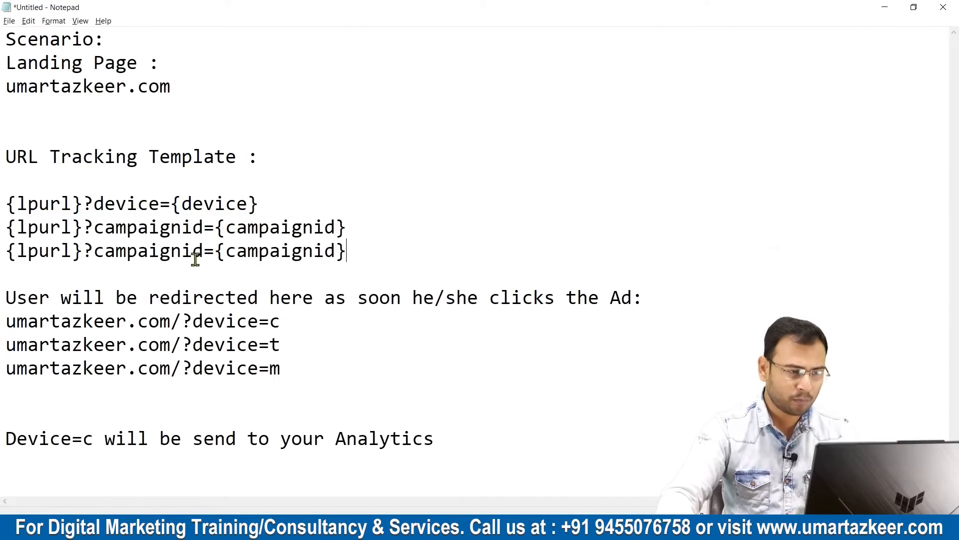
Change the third template line to {lpurl}?adgroupid={adgroupid}.
drag(182, 251, 98, 252)
text(adgroyuo)
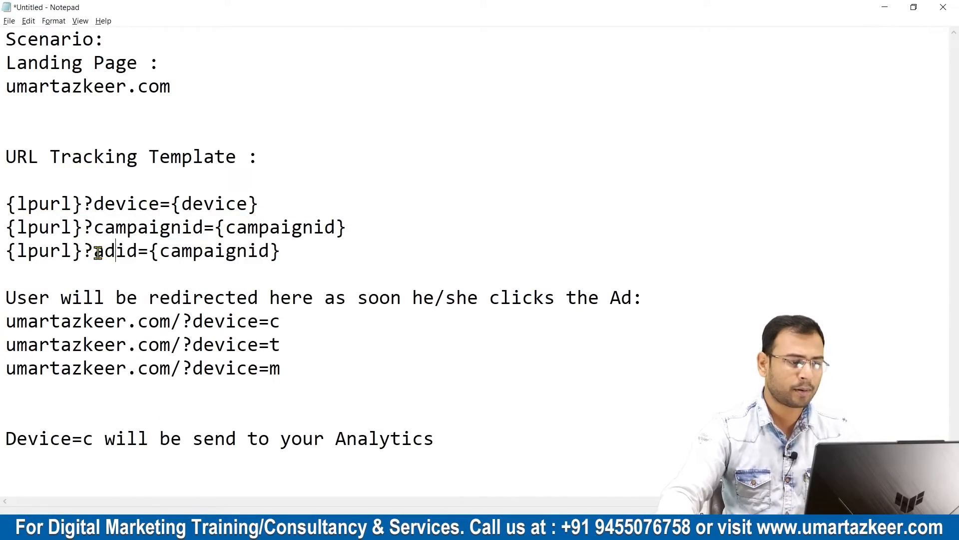
key(BackSpace)
key(BackSpace)
key(BackSpace)
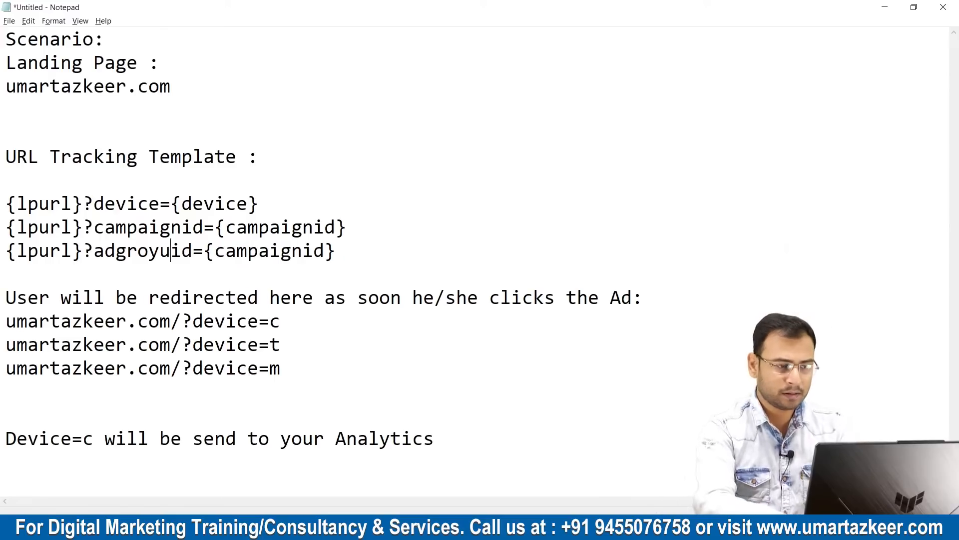
text(up)
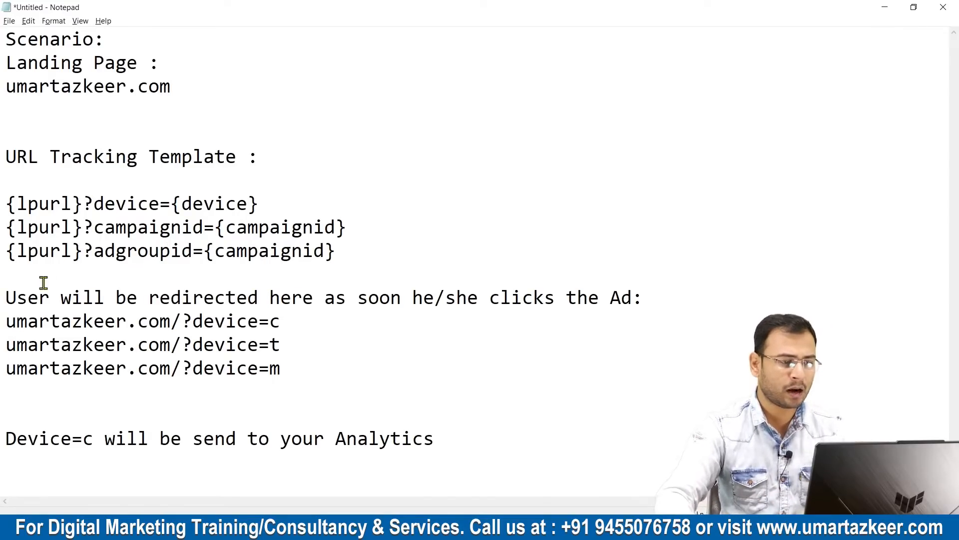
drag(194, 251, 93, 252)
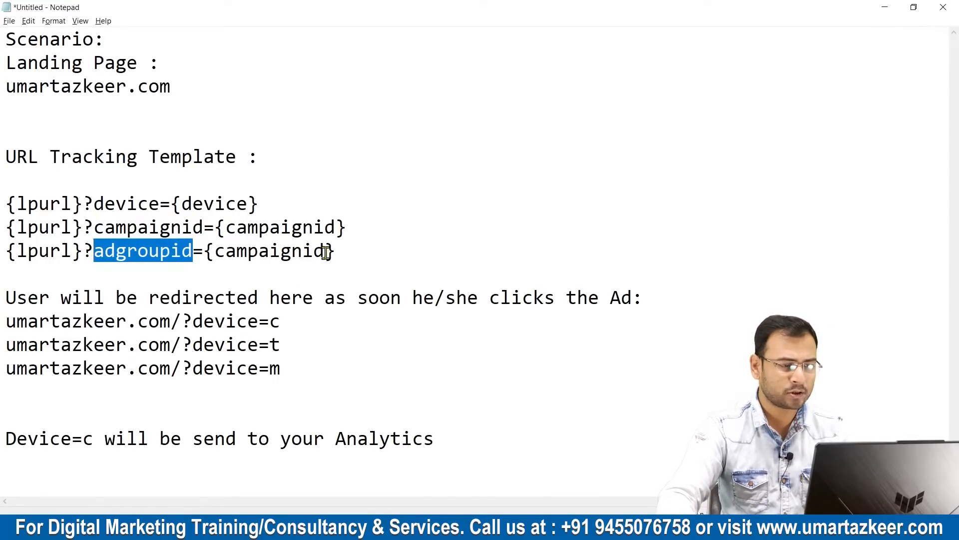
drag(325, 251, 214, 252)
key(ctrl+v)
click(409, 252)
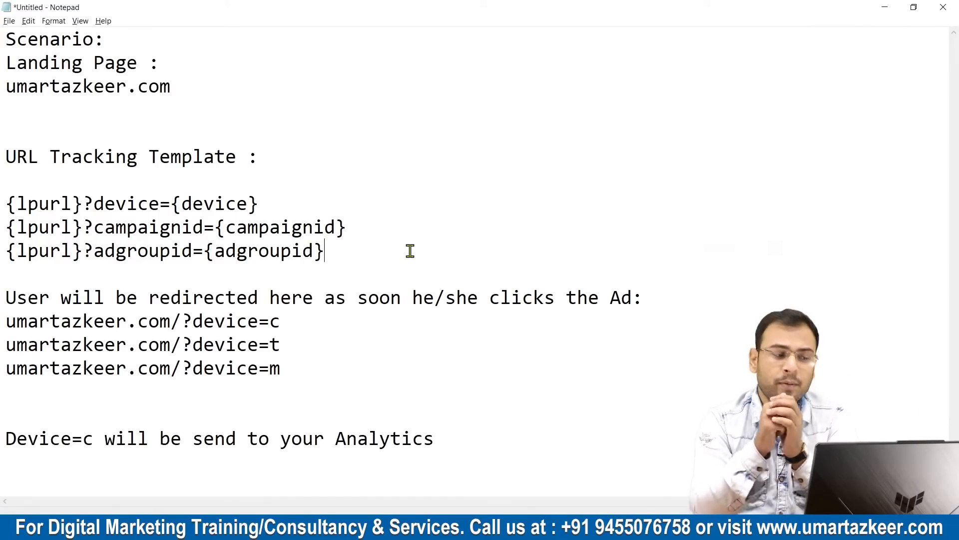
Duplicate the adgroupid template on a new line directly below it.
drag(336, 247, 3, 247)
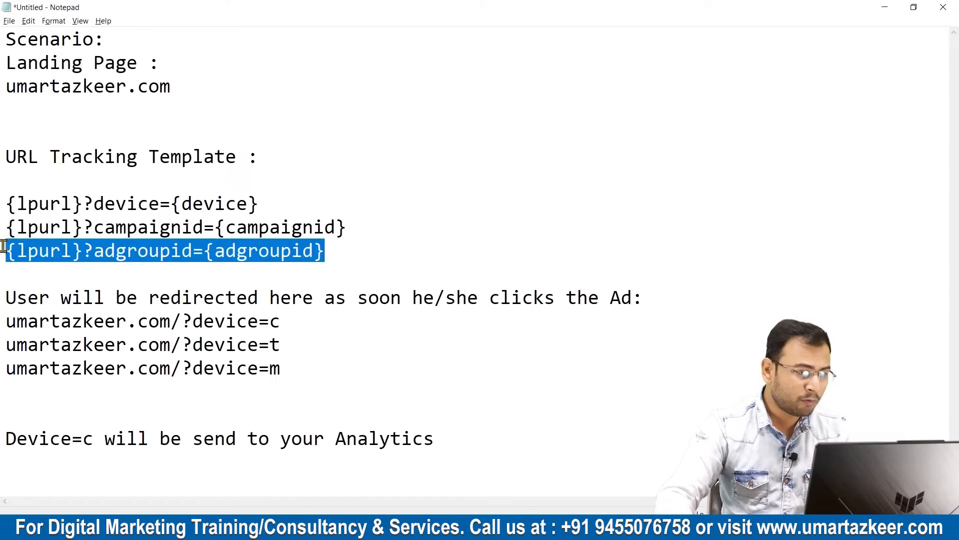
key(ctrl+c)
click(356, 258)
key(Return)
key(ctrl+v)
key(Left)
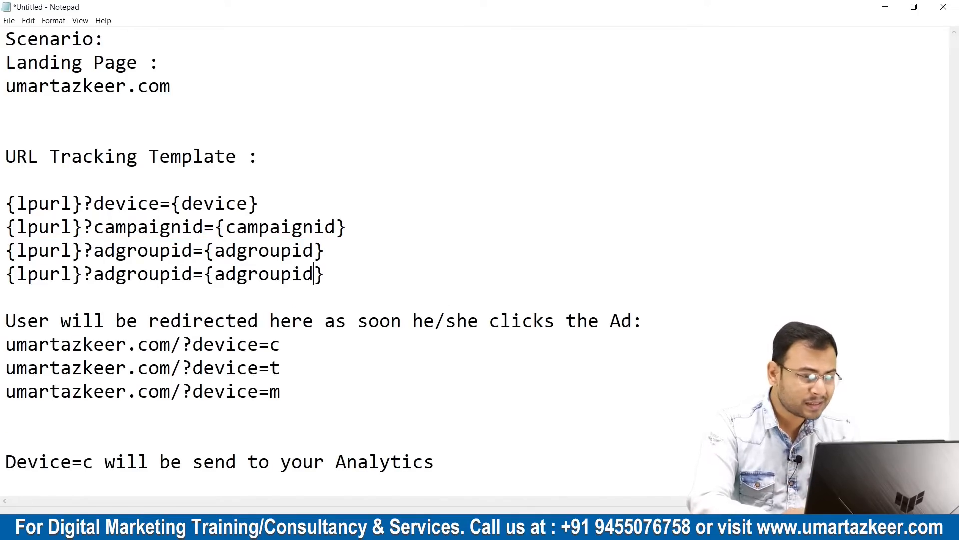
Change the fourth template line to {lpurl}?keyword={keyword} and review all four templates.
key(Left)
key(shift+Left)
key(shift+Left)
key(shift+Left)
key(shift+Left)
key(shift+Left)
key(shift+Left)
key(shift+Left)
key(shift+Left)
key(shift+Left)
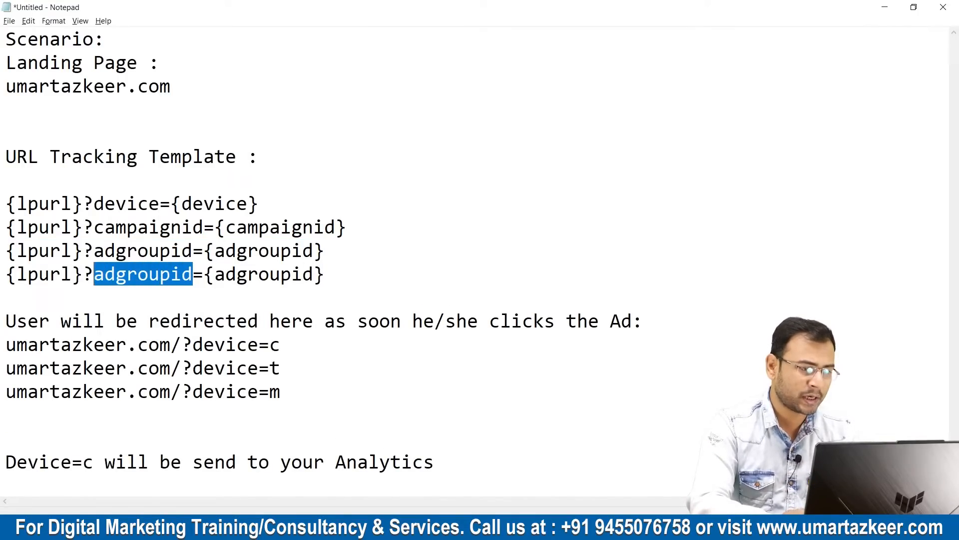
text(keyword)
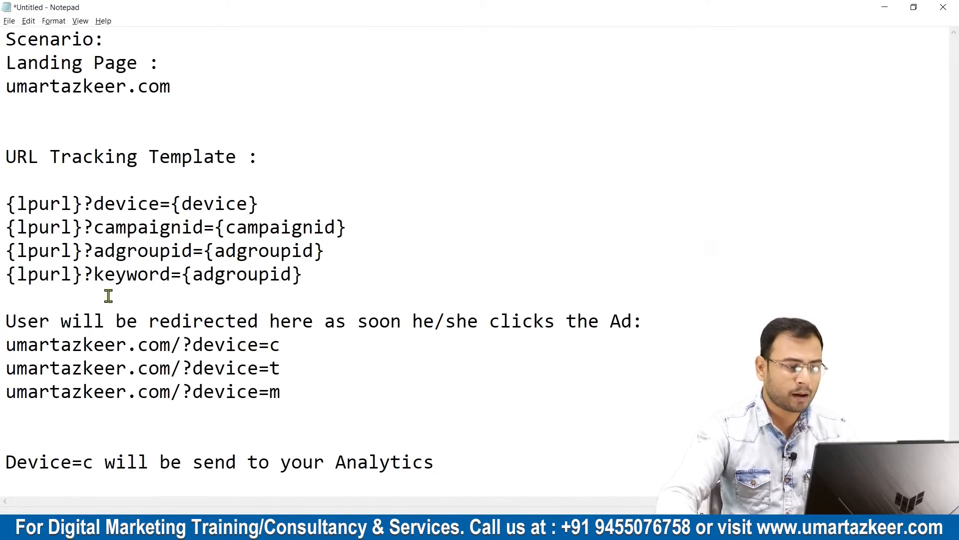
drag(193, 274, 11, 203)
text(keyword)
click(163, 227)
drag(309, 295, 7, 203)
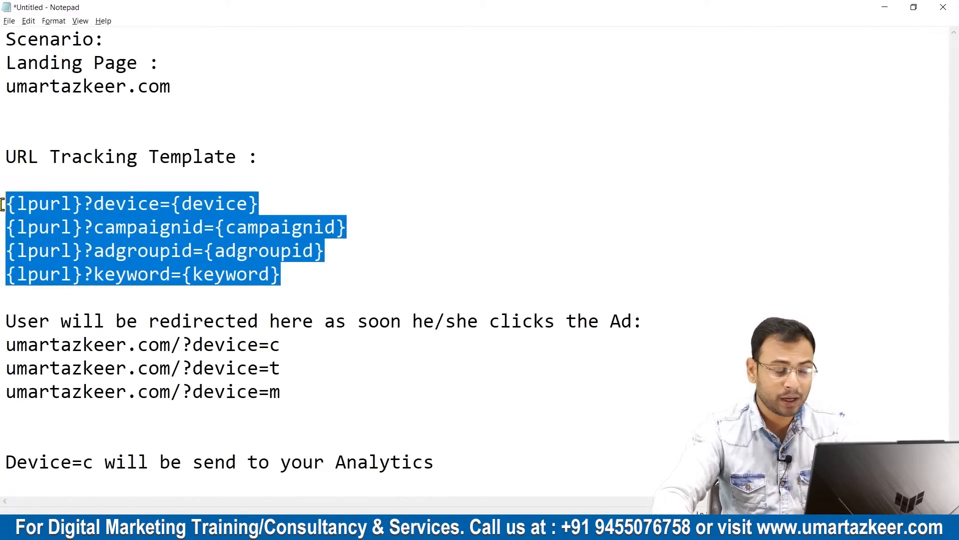
click(98, 204)
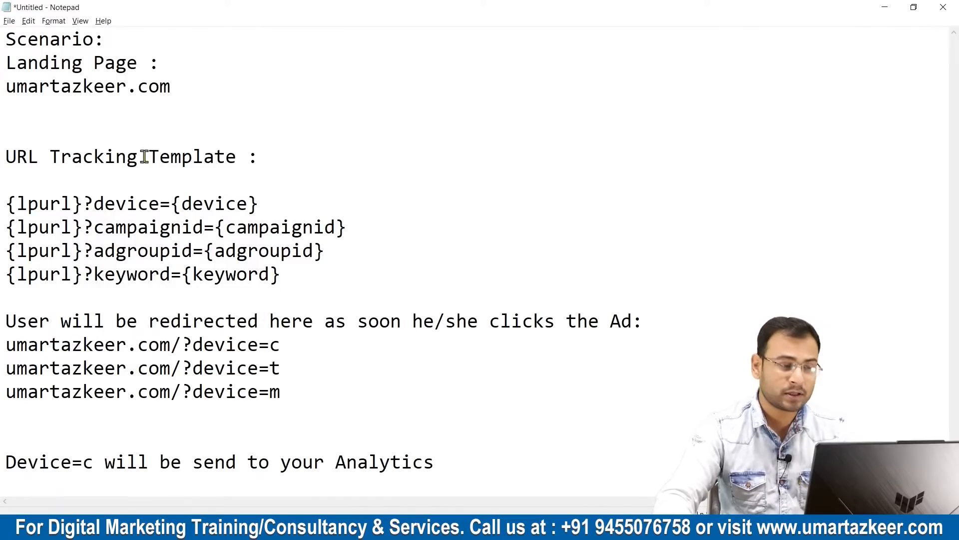
Switch to the Google Ads Help page in Chrome and examine {campaignid} and {adgroupid} under Available ValueTrack parameters.
key(alt+Tab)
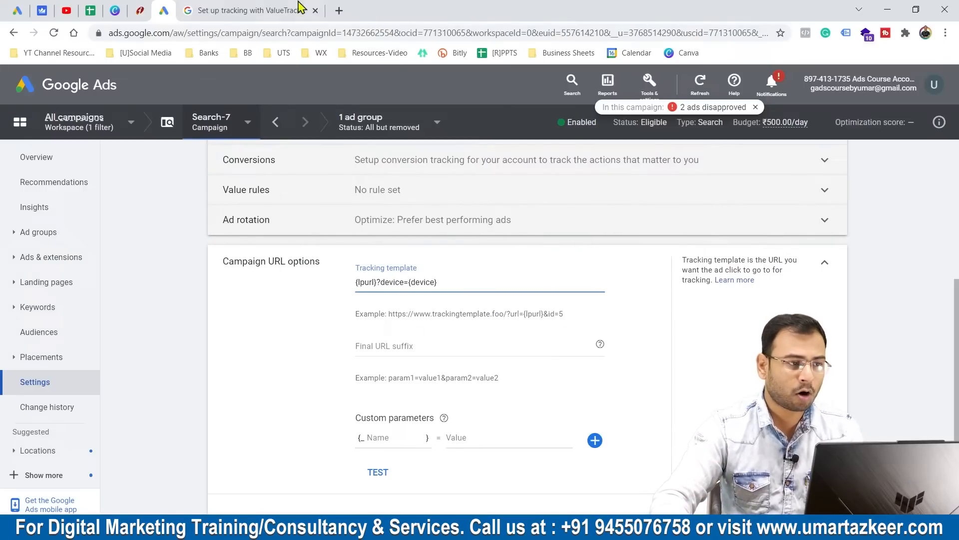
click(300, 7)
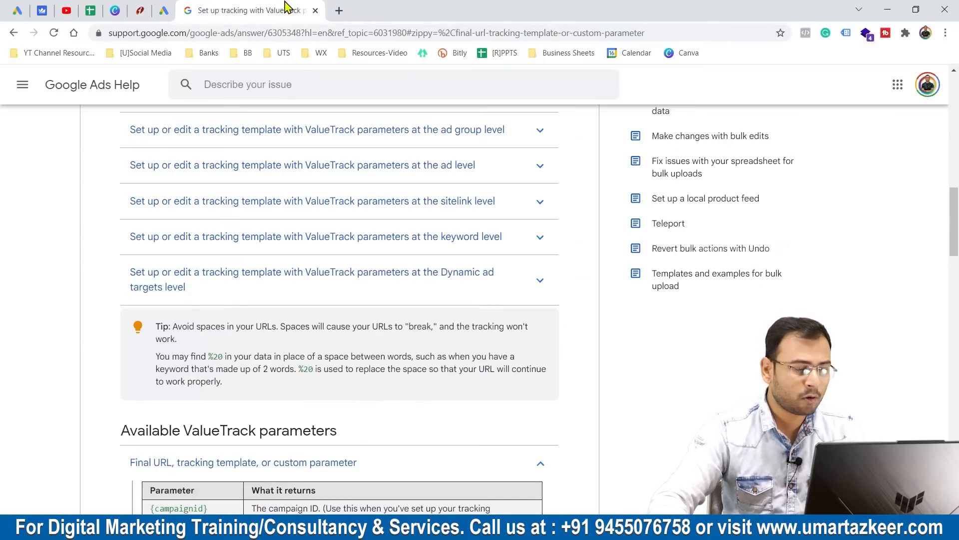
scroll(489, 320, down, 3)
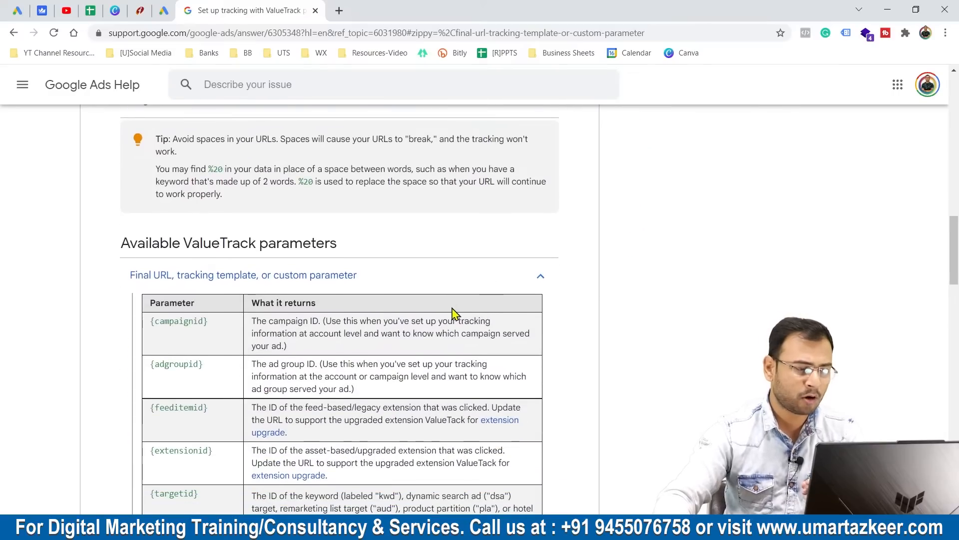
drag(116, 247, 149, 245)
click(165, 242)
click(379, 235)
scroll(393, 240, down, 1)
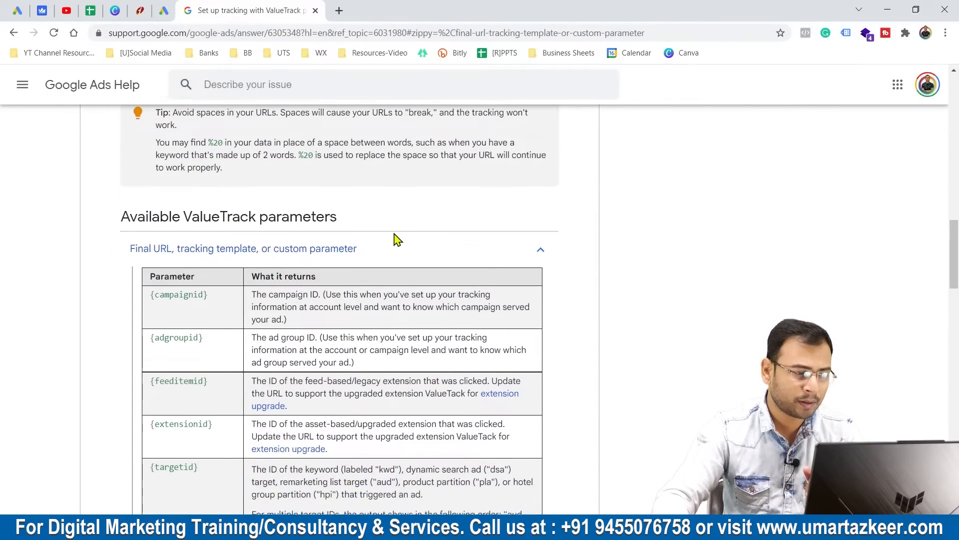
drag(214, 262, 154, 260)
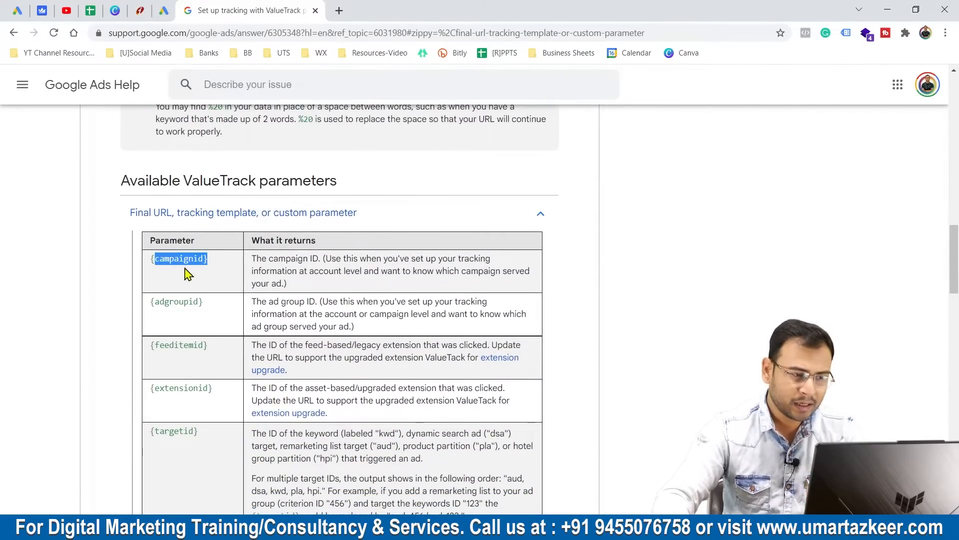
double_click(175, 314)
scroll(216, 318, down, 2)
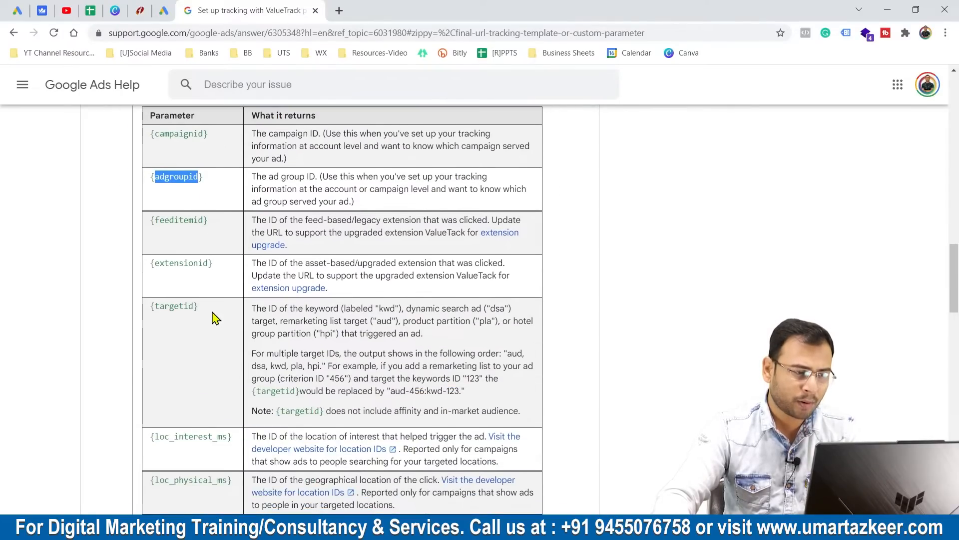
Examine the ValueTrack parameters from {feeditemid} through {device} in the parameter table.
double_click(176, 221)
click(188, 275)
scroll(224, 344, down, 1)
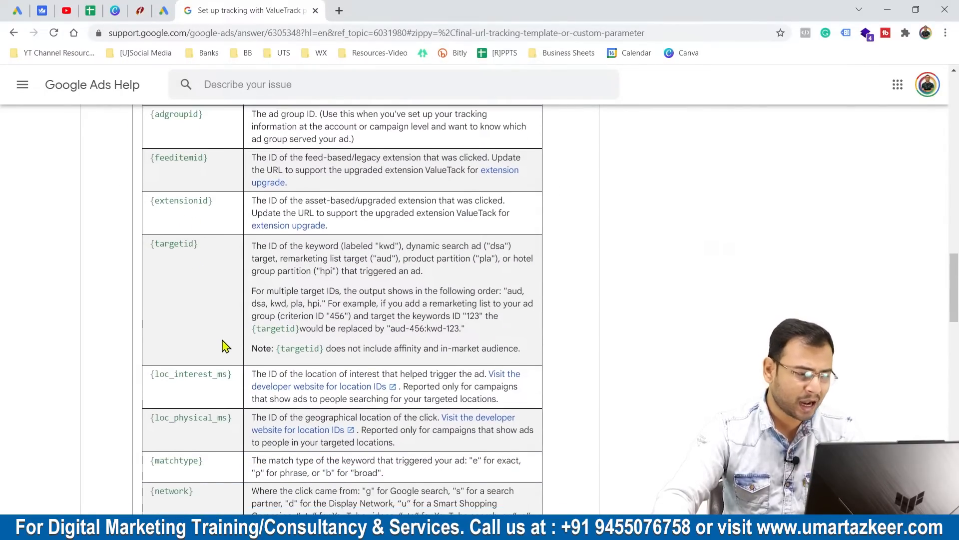
scroll(224, 344, down, 2)
mouse_move(150, 365)
mouse_down()
mouse_move(193, 375)
mouse_move(150, 369)
mouse_up()
click(209, 374)
click(203, 385)
scroll(221, 385, down, 2)
triple_click(170, 295)
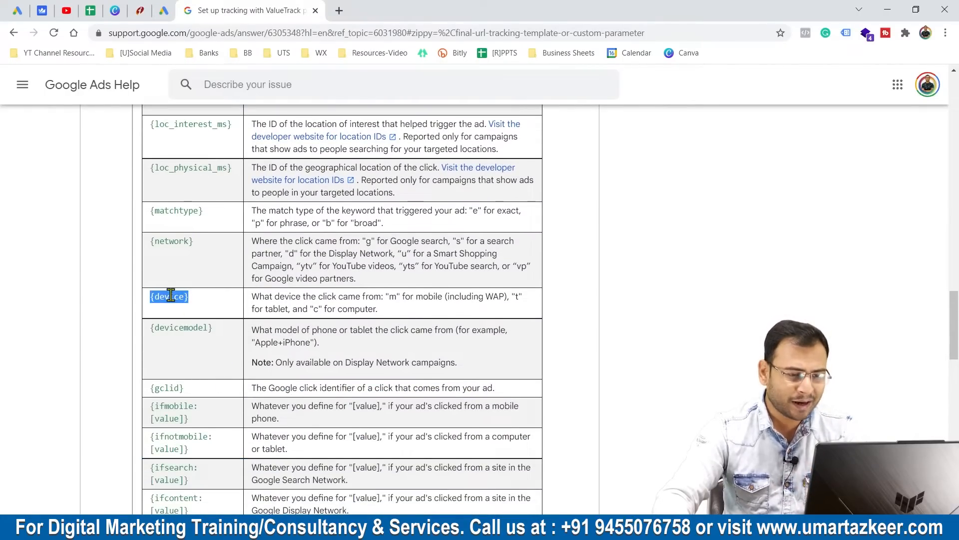
click(231, 301)
drag(209, 301, 148, 296)
click(209, 301)
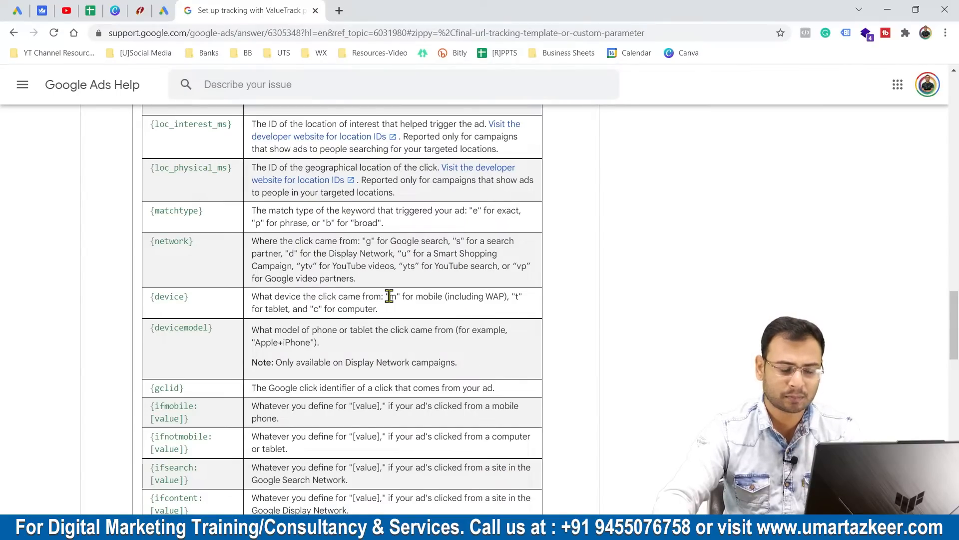
Examine the {devicemodel}, {keyword} and {placement} parameters in the table and return to the Notepad notes.
scroll(445, 315, down, 1)
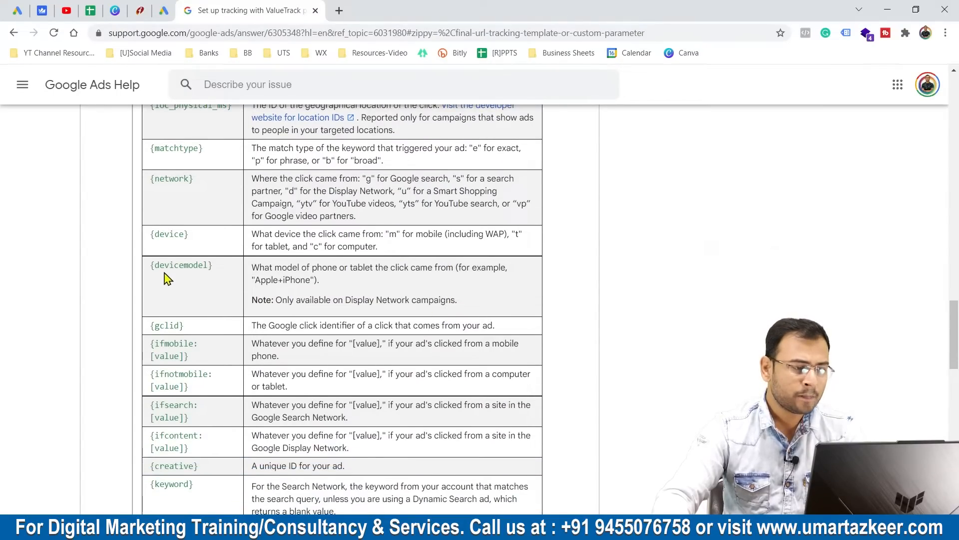
drag(150, 265, 223, 274)
click(241, 291)
scroll(241, 293, down, 3)
drag(149, 296, 200, 301)
click(224, 321)
scroll(228, 326, down, 1)
mouse_move(150, 322)
mouse_down()
mouse_move(197, 321)
mouse_move(150, 322)
mouse_up()
click(206, 336)
click(178, 336)
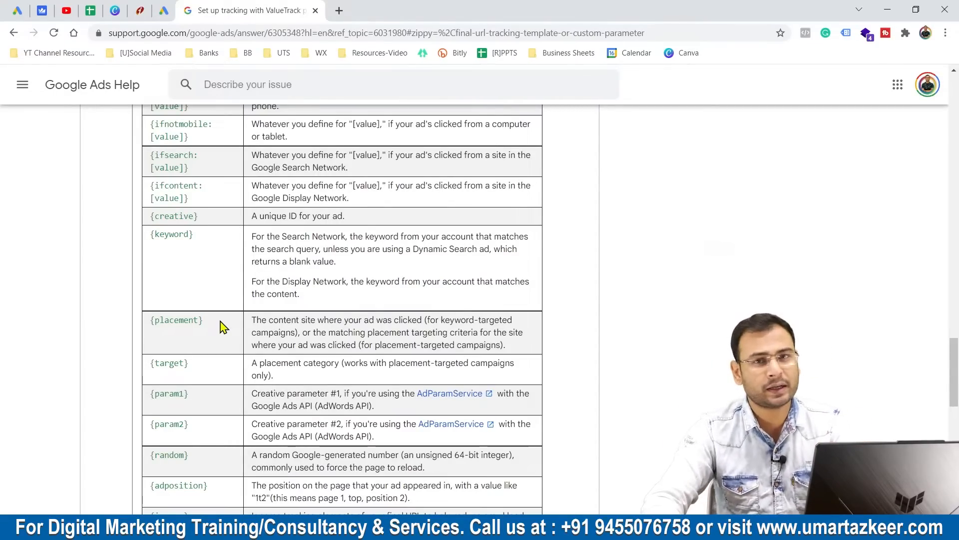
scroll(223, 325, up, 2)
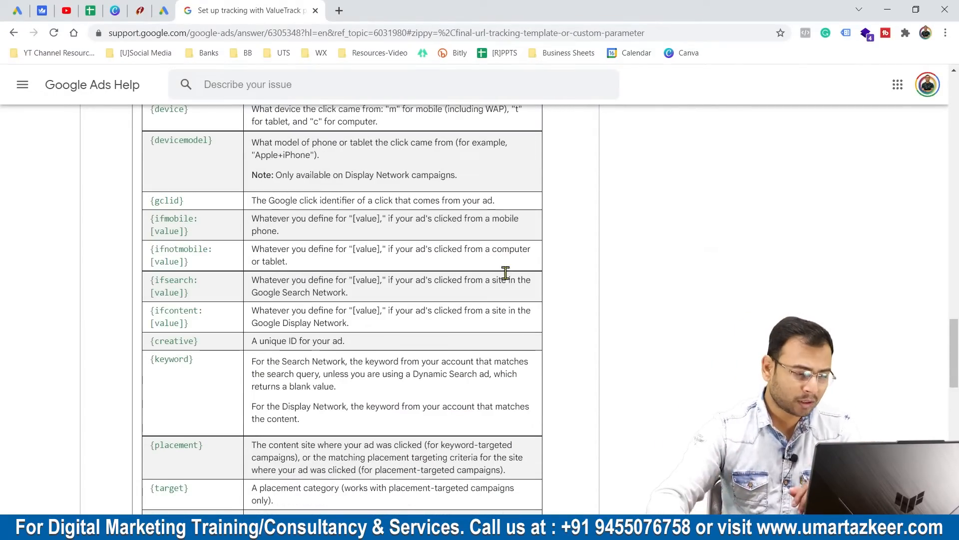
key(alt+Tab)
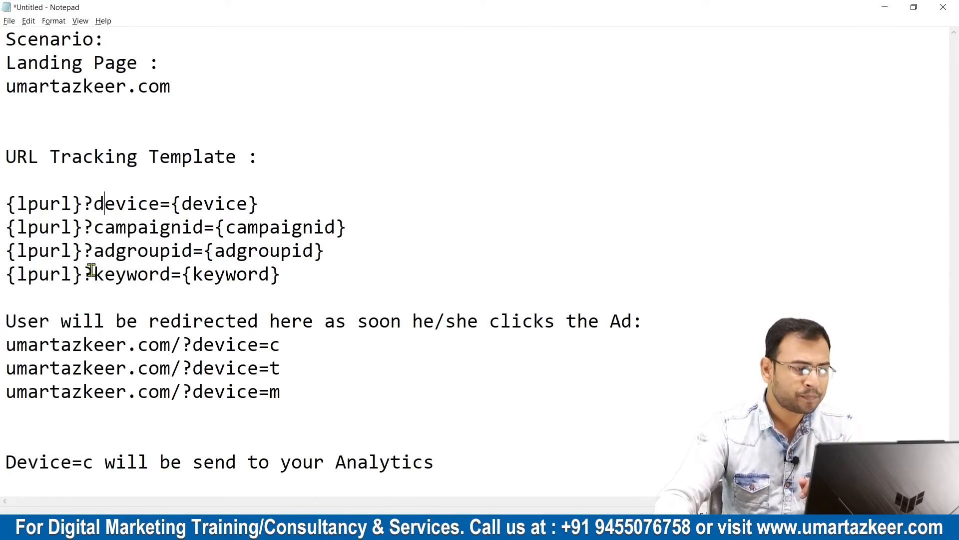
Review the templates and add a copy of {lpurl}?adgroupid={adgroupid} on its own line below the keyword template.
drag(332, 273, 2, 276)
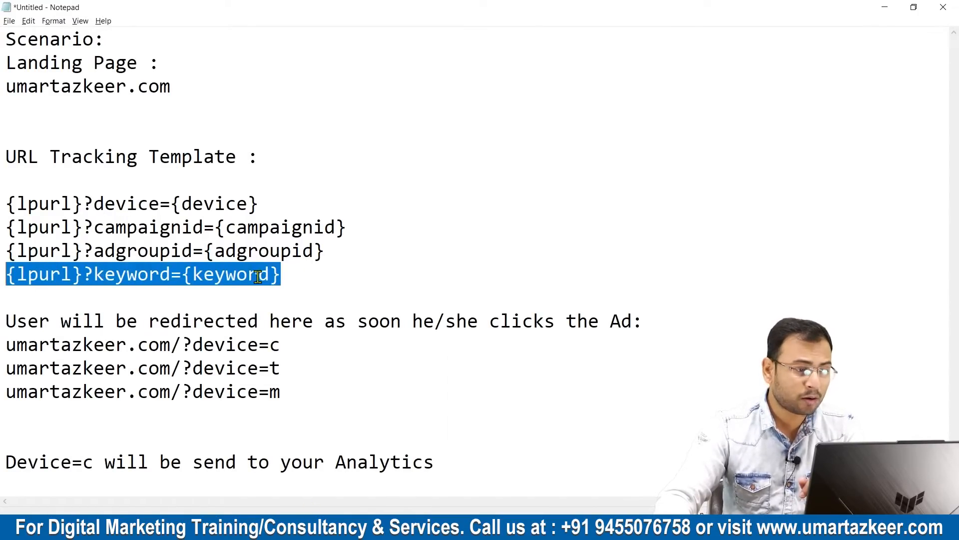
click(296, 271)
drag(343, 255, 3, 254)
key(ctrl+c)
drag(370, 229, 3, 227)
click(437, 229)
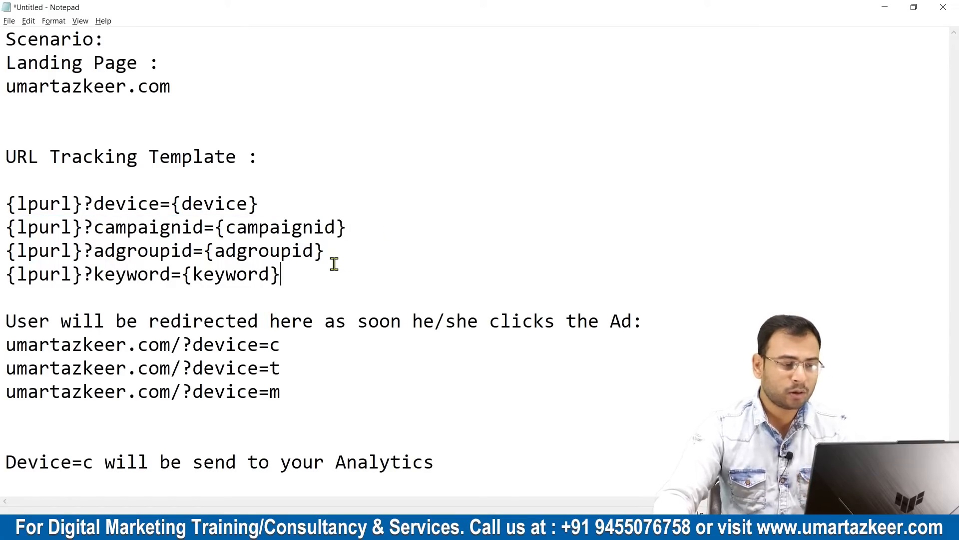
key(Return)
key(Return)
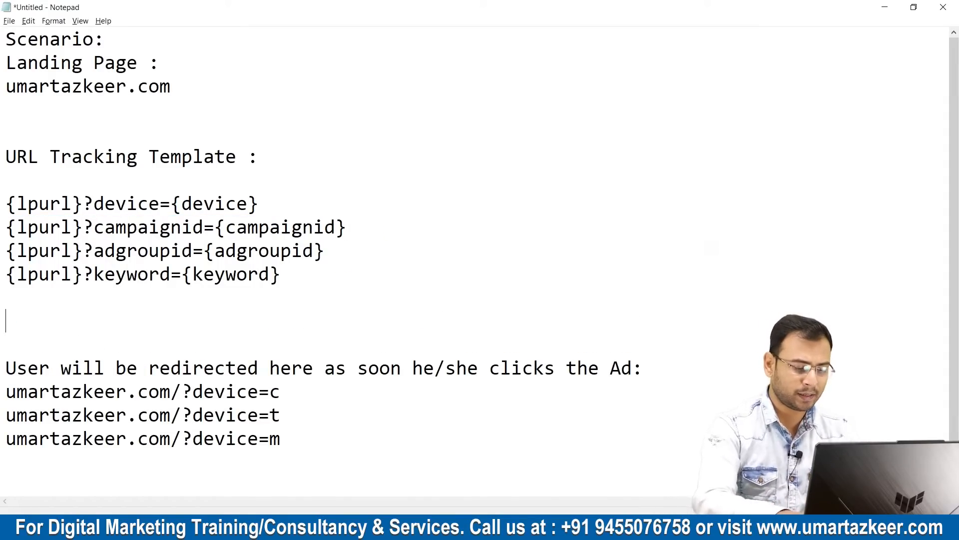
key(ctrl+v)
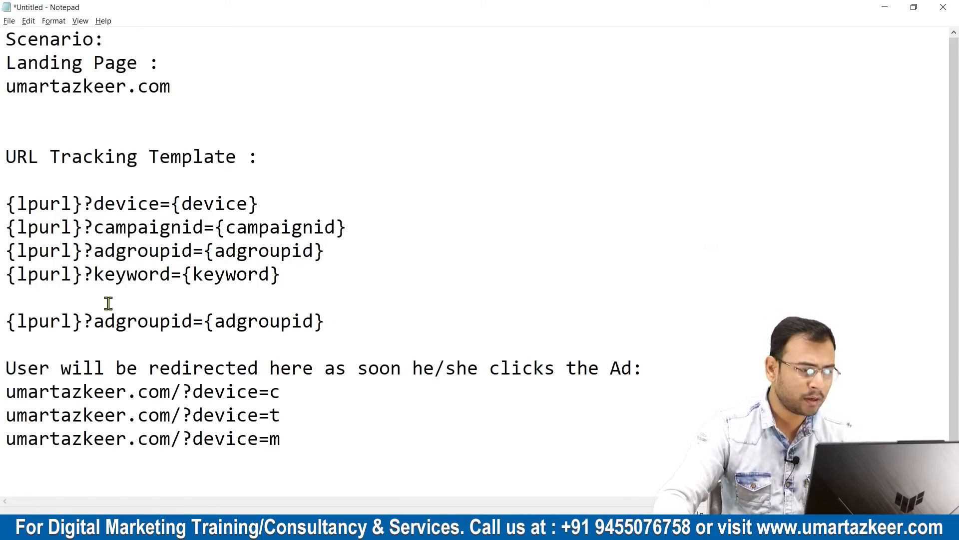
Change the copied template line to {lpurl}?campaignid={campaignid}.
drag(96, 323, 171, 323)
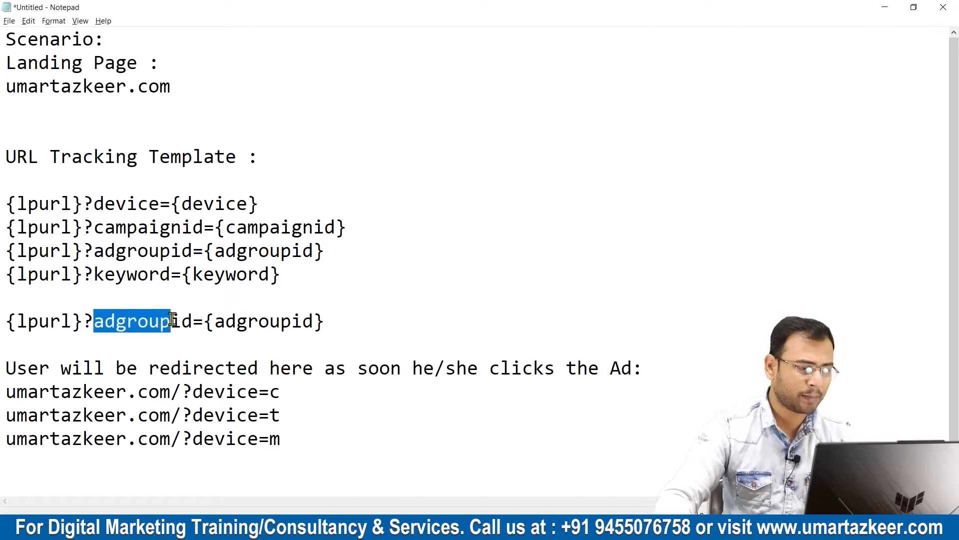
text(camapgiin)
key(BackSpace)
key(BackSpace)
key(BackSpace)
key(BackSpace)
key(BackSpace)
key(BackSpace)
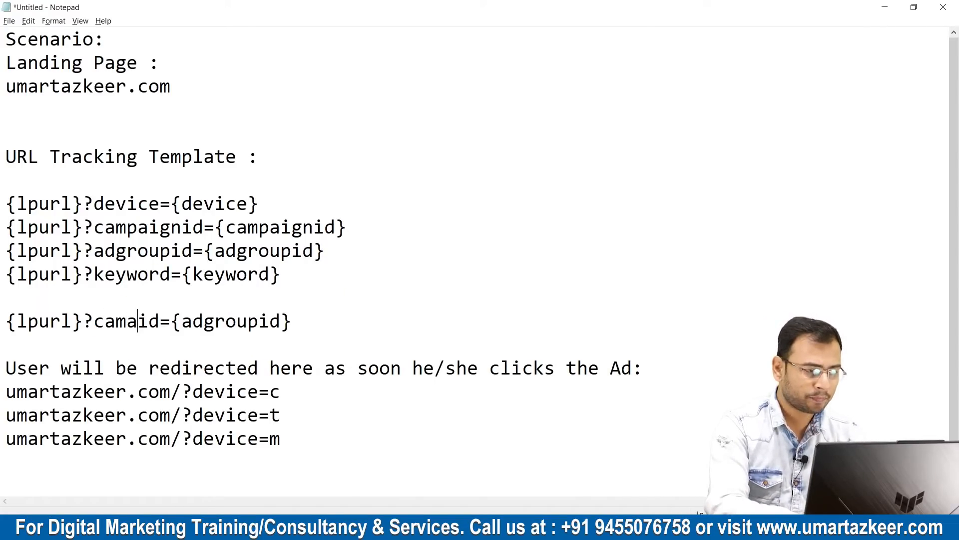
text(paign)
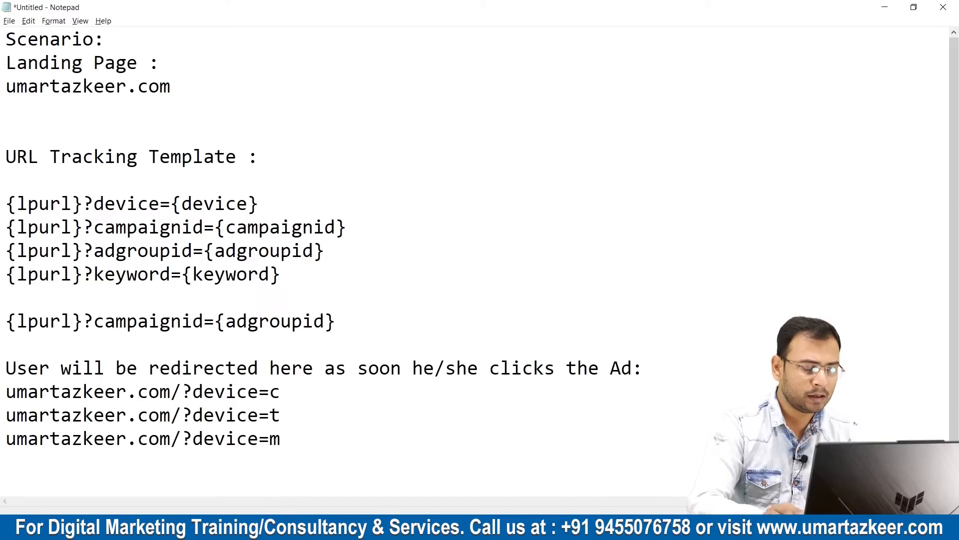
key(shift+Left)
key(shift+Left)
key(shift+Left)
key(shift+Left)
key(shift+Left)
key(shift+Left)
key(shift+Left)
key(shift+Left)
key(ctrl+c)
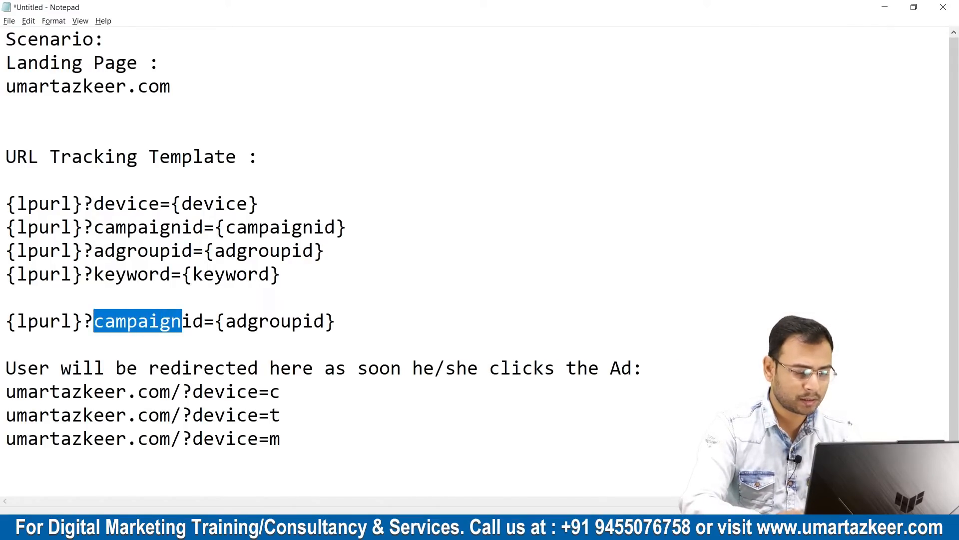
drag(226, 321, 303, 322)
key(ctrl+v)
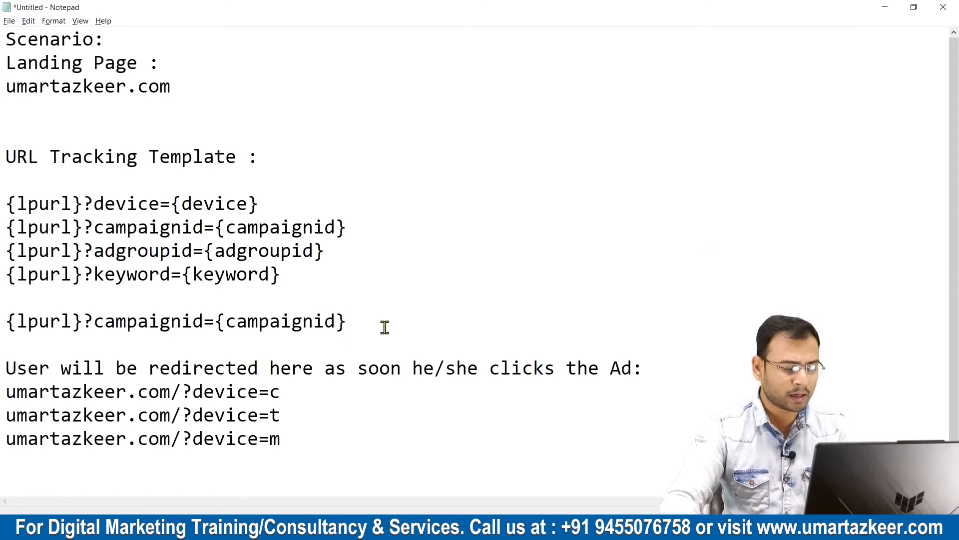
Append &device={device} to the new campaignid template, reusing the parameter from the first template line.
text(&)
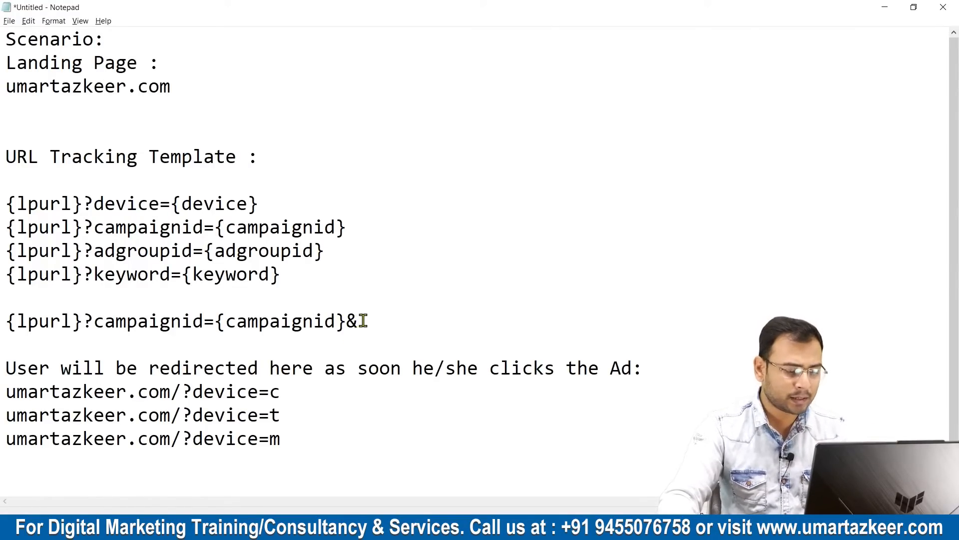
drag(93, 204, 345, 206)
key(ctrl+c)
click(364, 322)
key(ctrl+v)
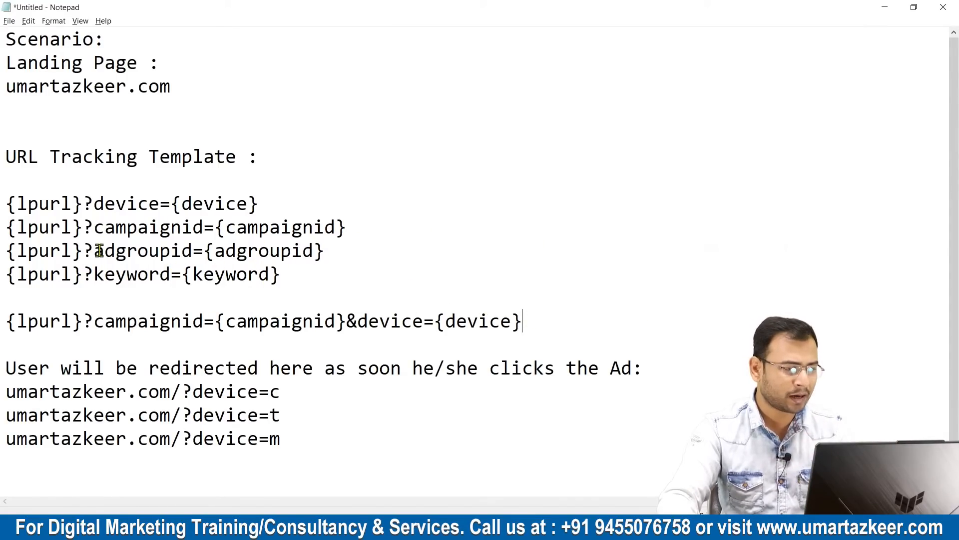
Move adgroupid={adgroupid} from the third template line to the end of the combined template, joined with an ampersand.
drag(89, 250, 99, 250)
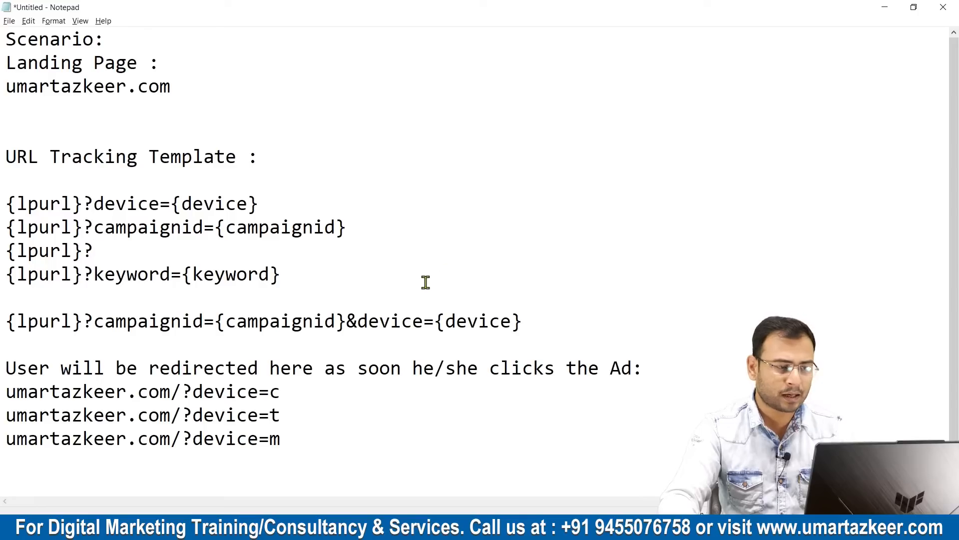
click(527, 321)
key(ctrl+v)
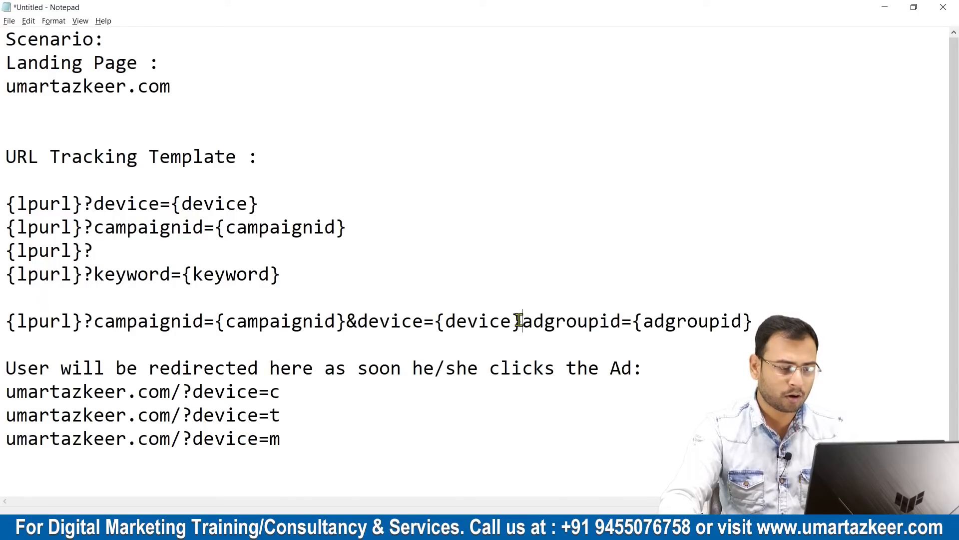
text(&)
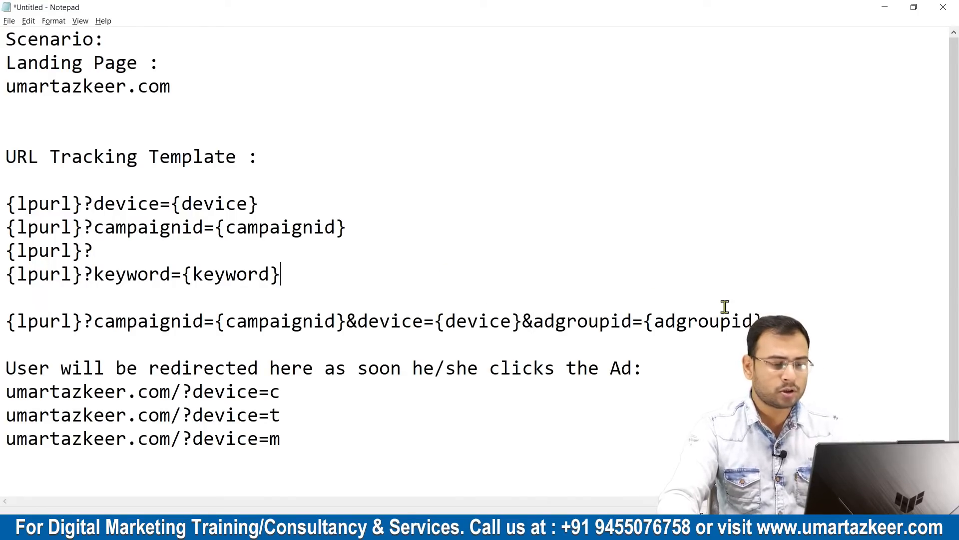
drag(746, 326, 6, 321)
click(139, 338)
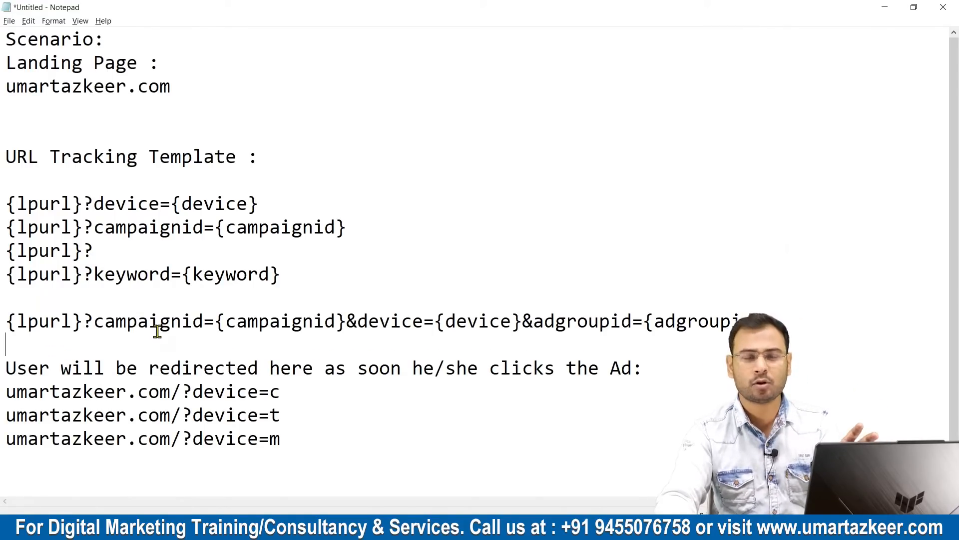
Switch to Google Ads in Chrome and replace the Search-7 campaign's tracking template with {lpurl}?campaignid={campaignid}&device={device}&adgroupid={adgroupid}.
drag(5, 321, 803, 322)
key(alt+Tab)
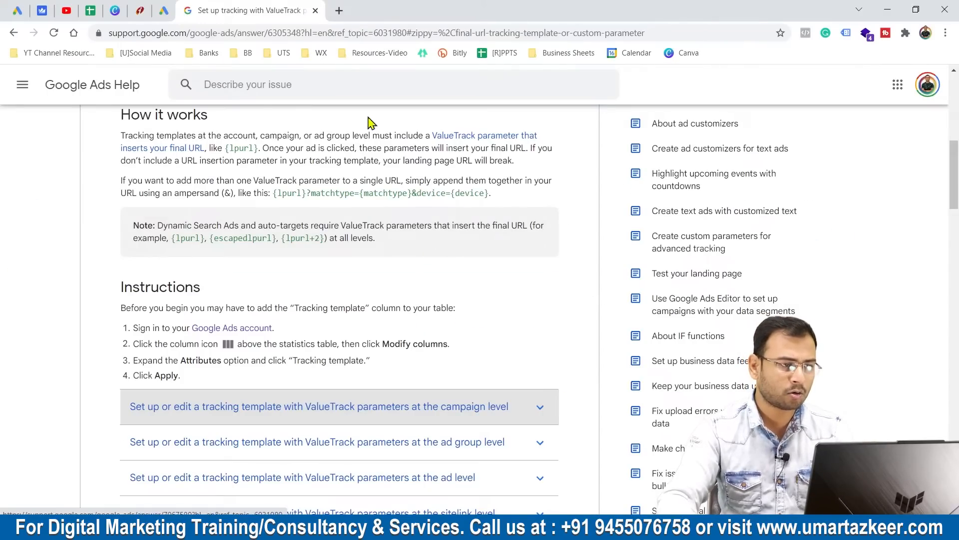
click(165, 8)
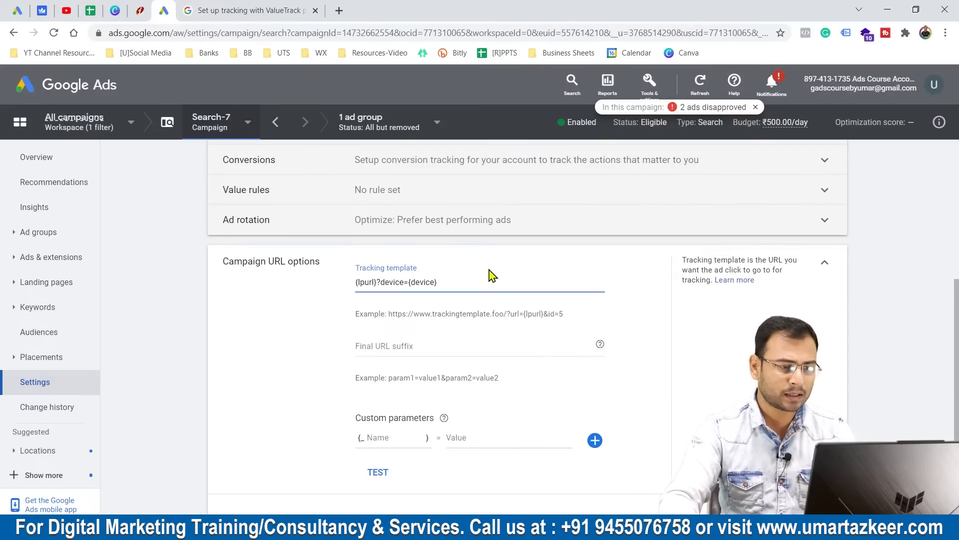
key(ctrl+a)
key(ctrl+v)
key(ctrl+a)
key(End)
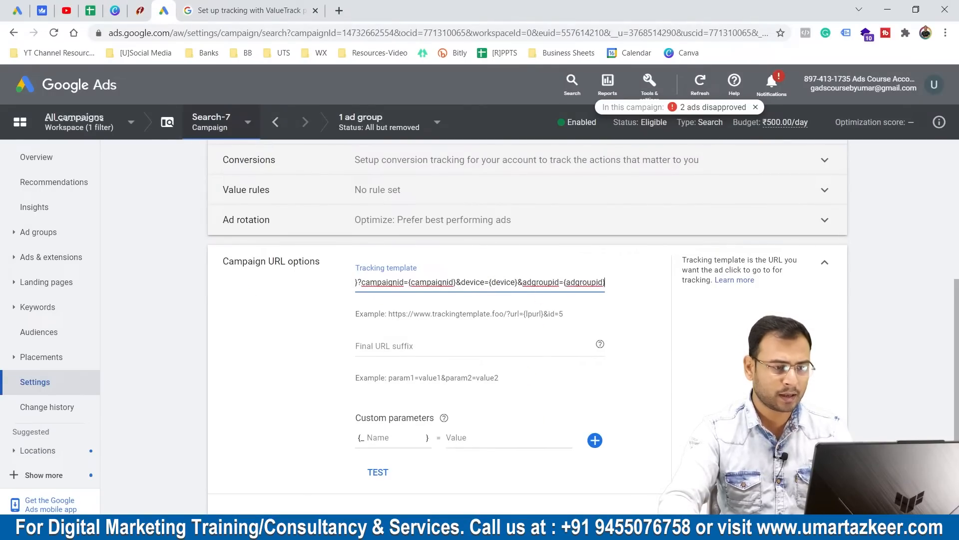
Test the campaign's combined tracking template, check the status of the first click URL, and close the results.
scroll(578, 369, down, 2)
click(376, 348)
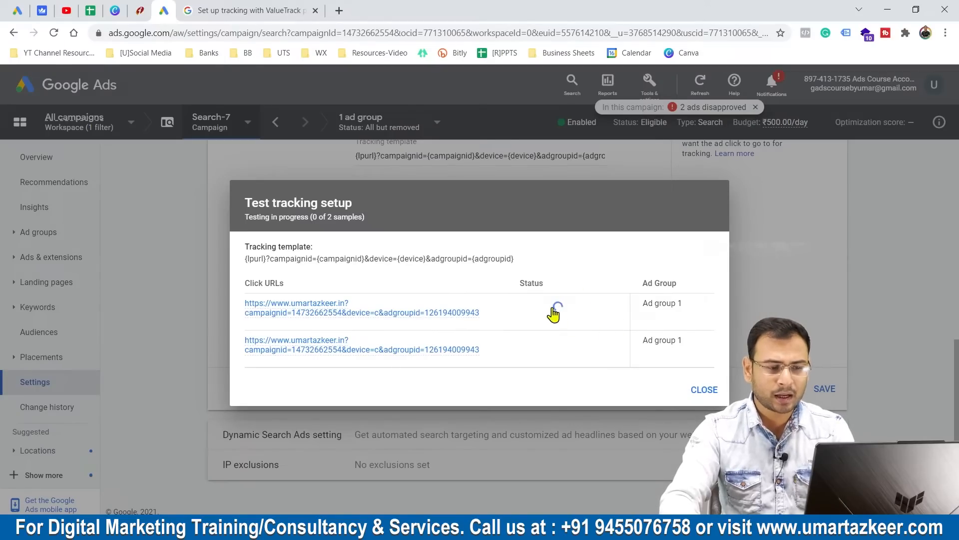
drag(517, 284, 572, 310)
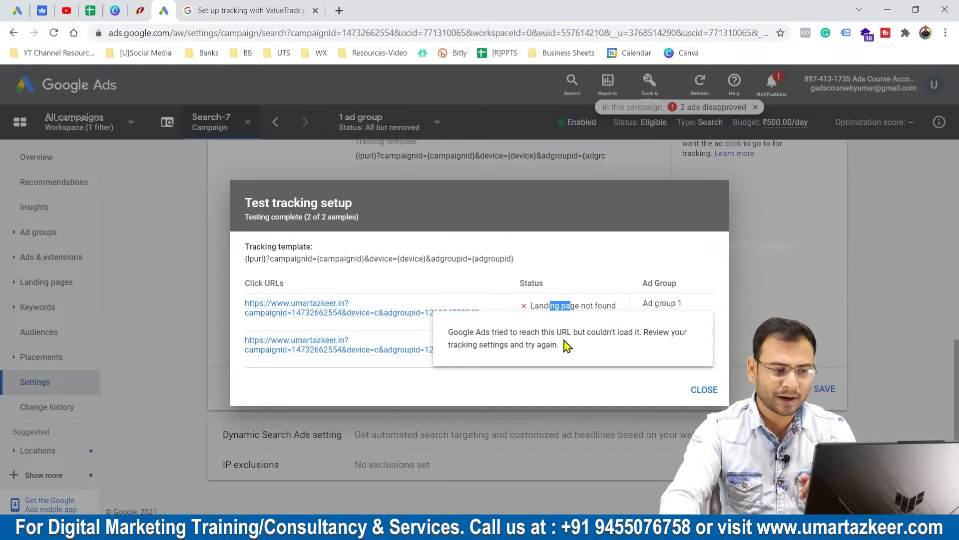
drag(565, 343, 582, 337)
scroll(469, 278, up, 2)
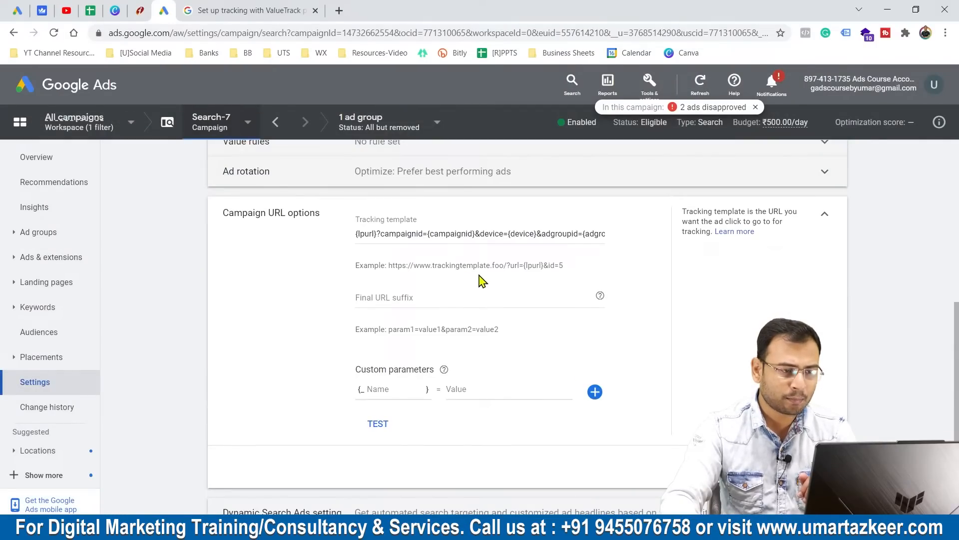
Run the tracking test again and examine the click URLs with their landing page status.
click(379, 423)
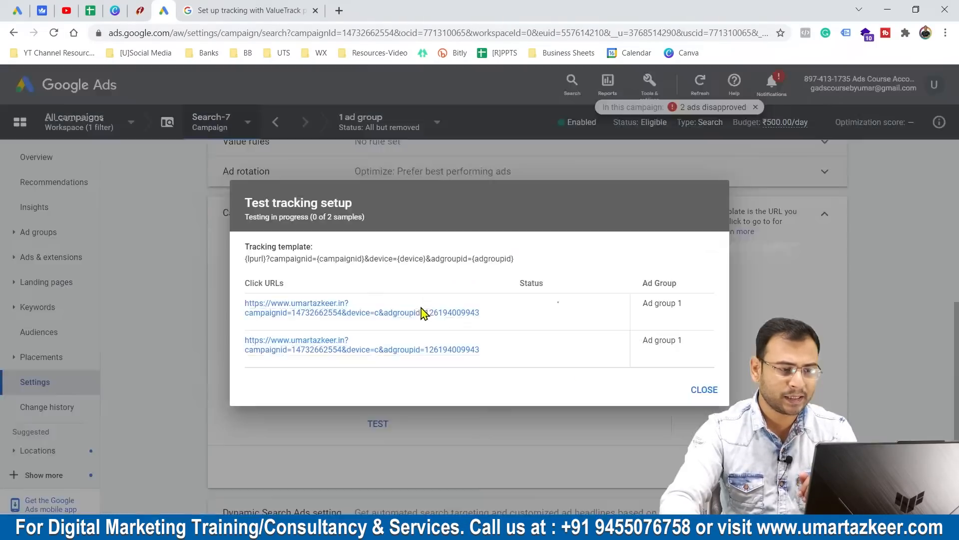
mouse_move(263, 316)
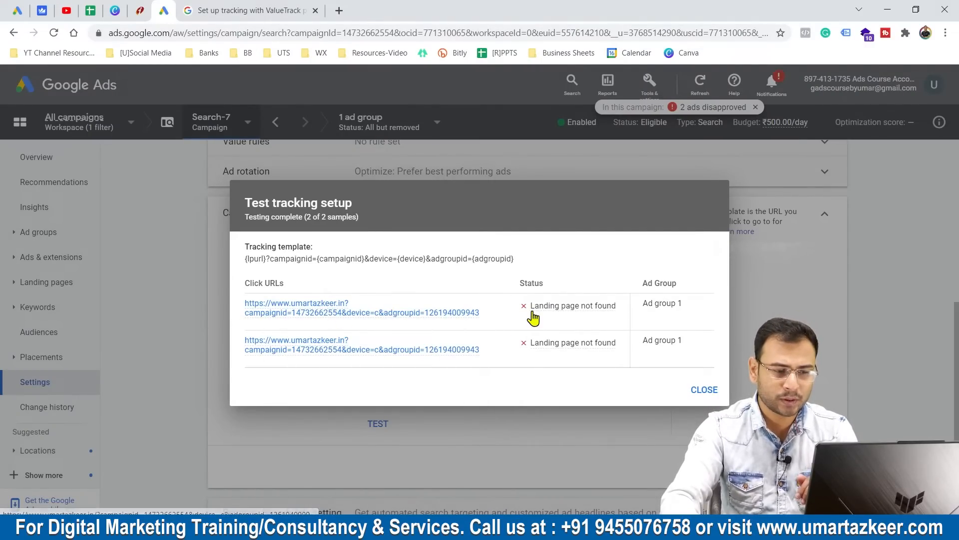
drag(530, 310, 621, 315)
drag(623, 358, 528, 356)
click(563, 381)
drag(542, 307, 606, 314)
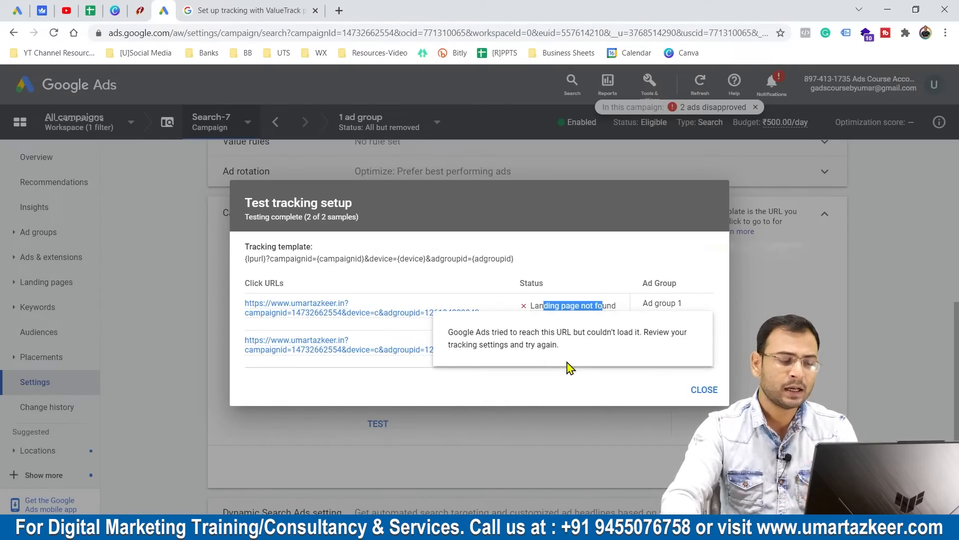
drag(350, 303, 244, 306)
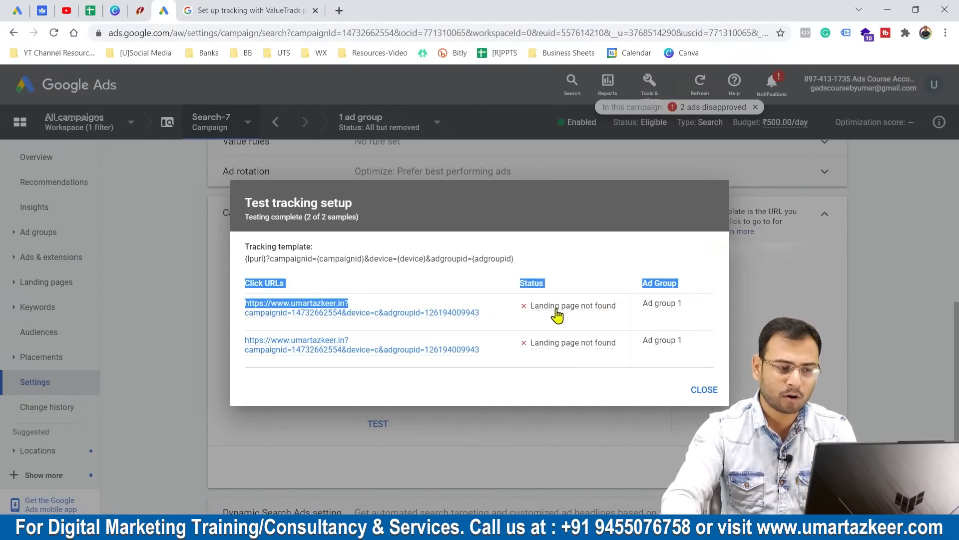
click(580, 355)
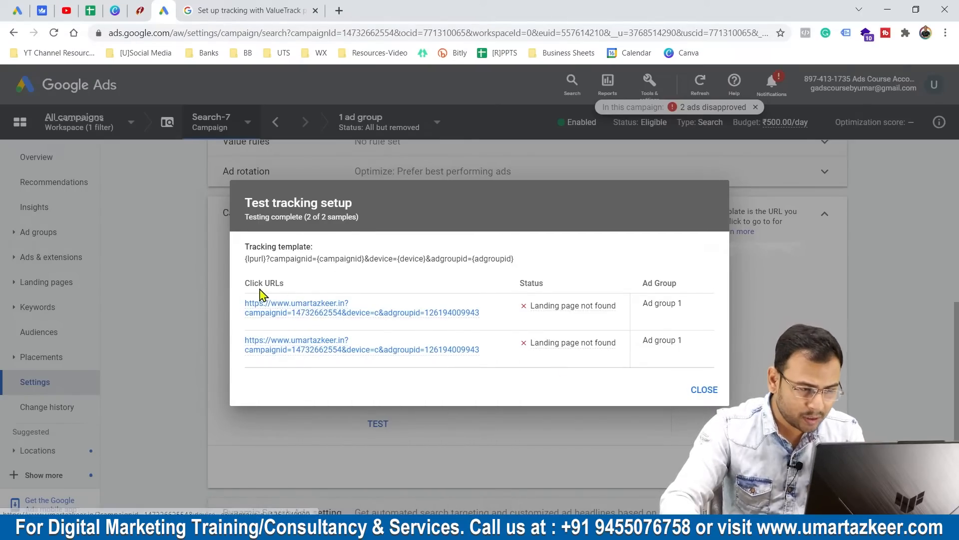
mouse_move(282, 311)
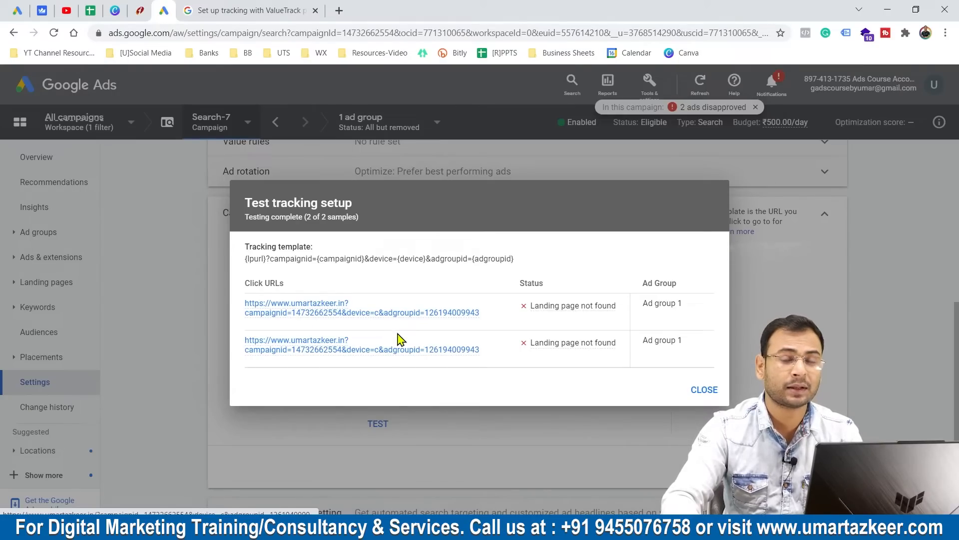
click(625, 464)
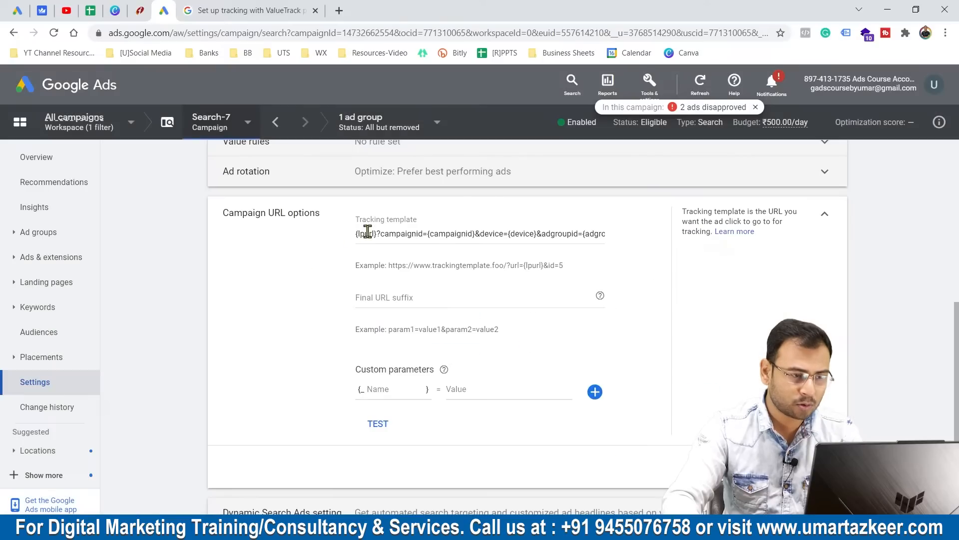
Retest the tracking template, examine the attribute values used for lpurl, adgroupid, campaignid and device, and recheck the template text.
drag(377, 234, 355, 240)
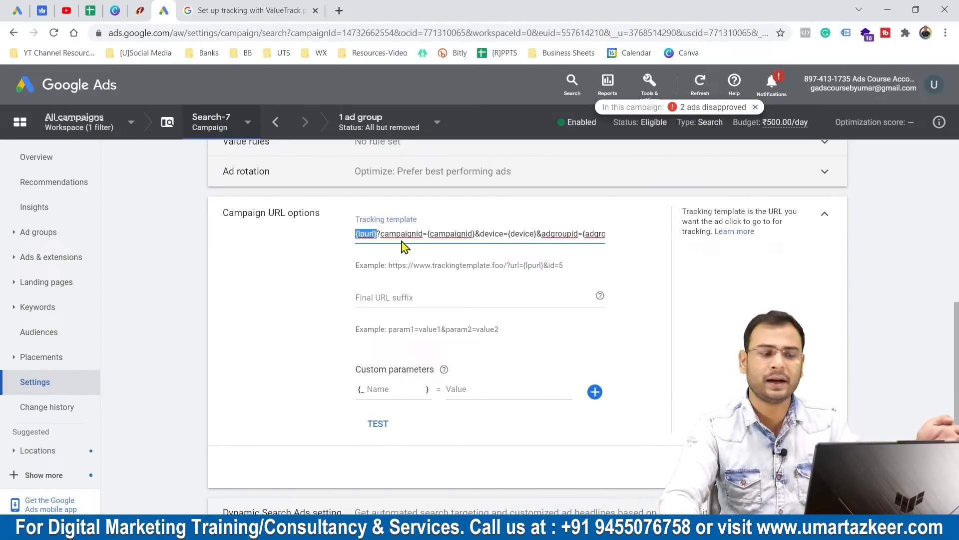
click(377, 426)
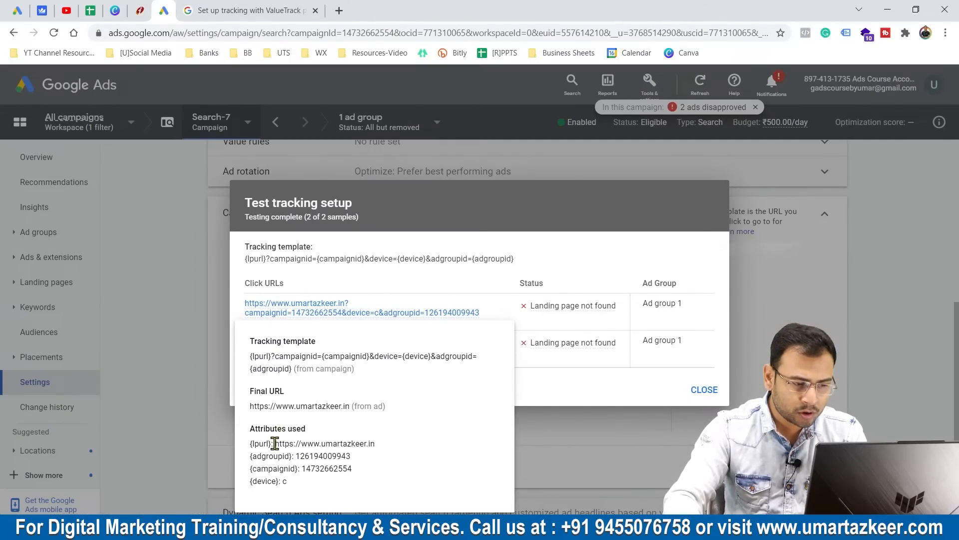
drag(292, 446, 342, 445)
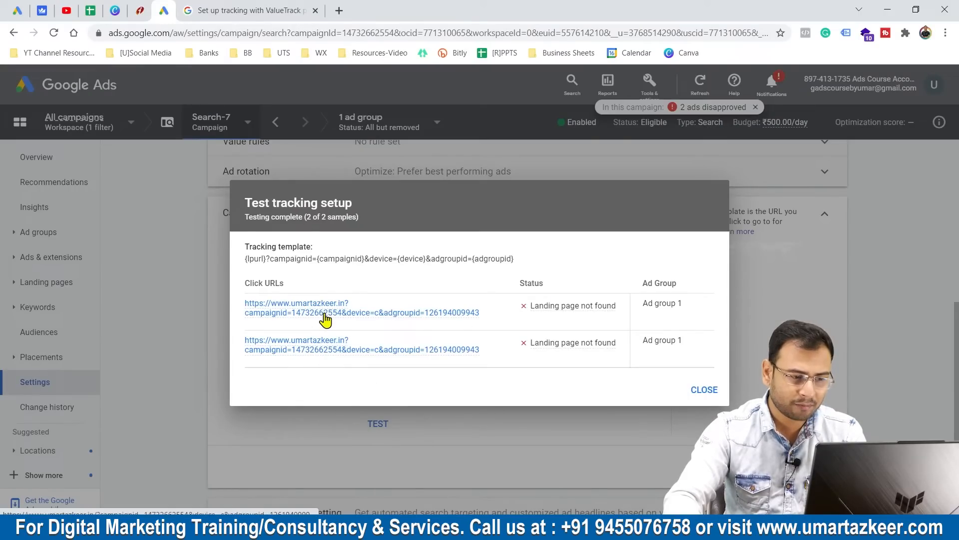
mouse_move(326, 320)
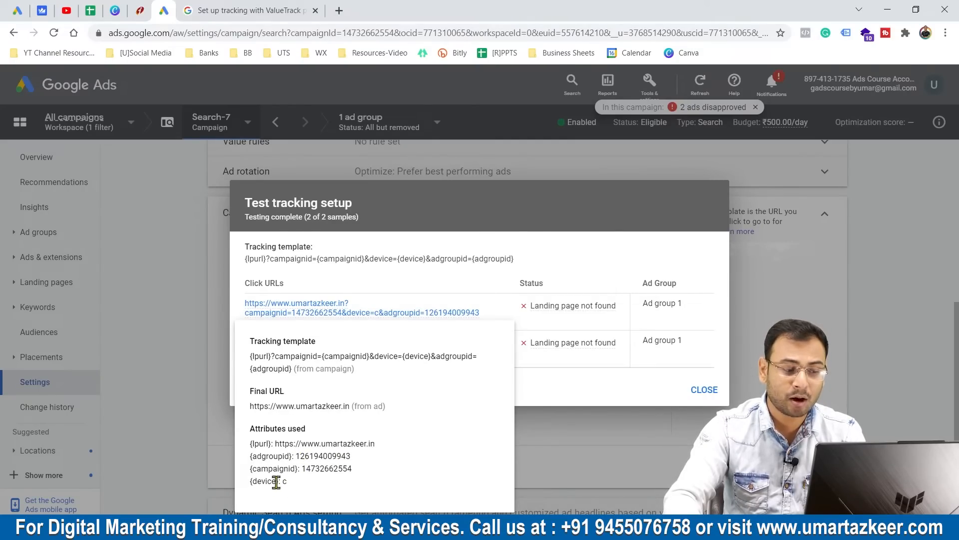
key(Escape)
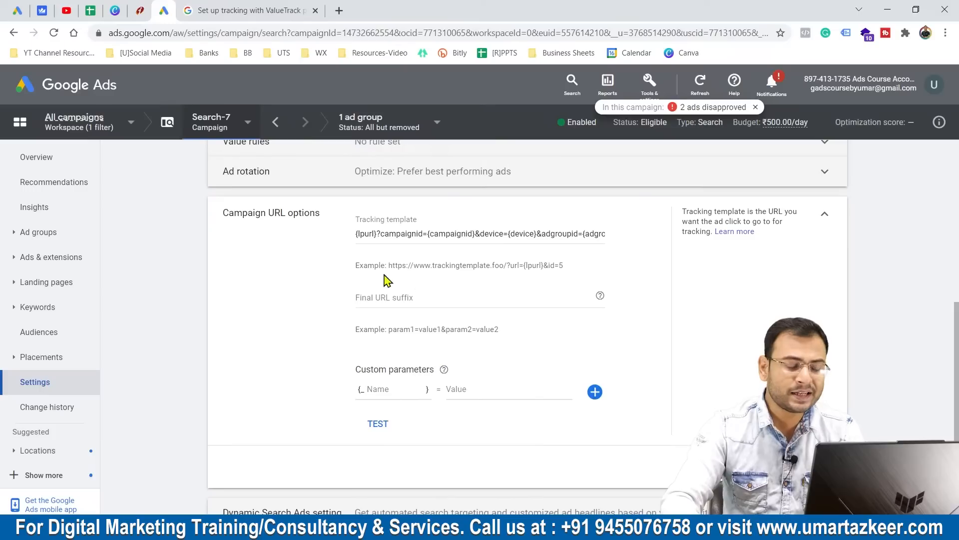
triple_click(441, 236)
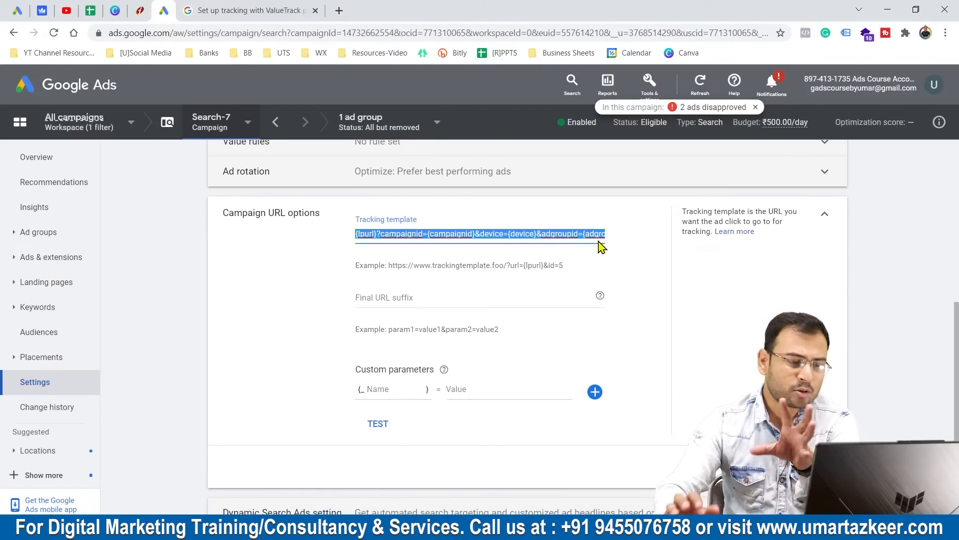
click(489, 235)
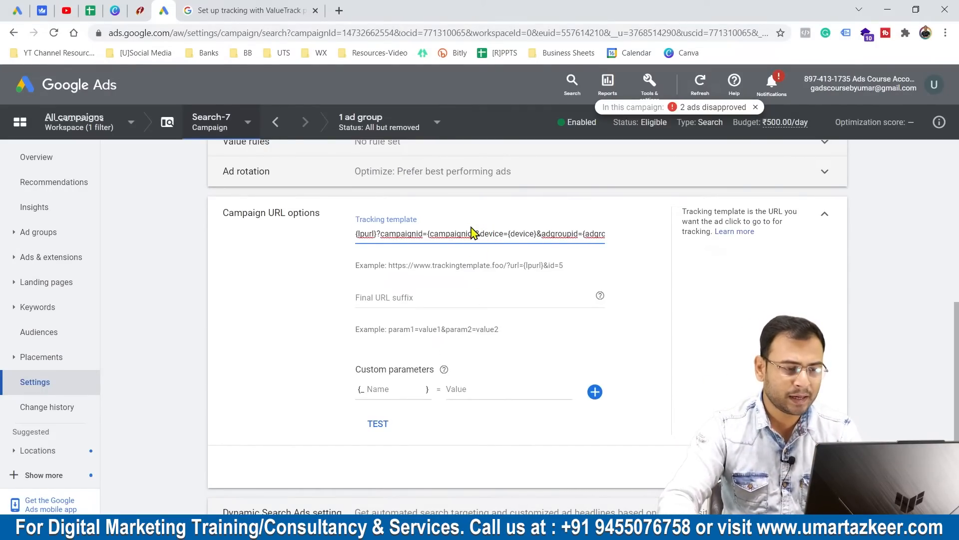
Run the tracking test on the current campaign template again, check the generated click URLs, and close the results.
key(ctrl+a)
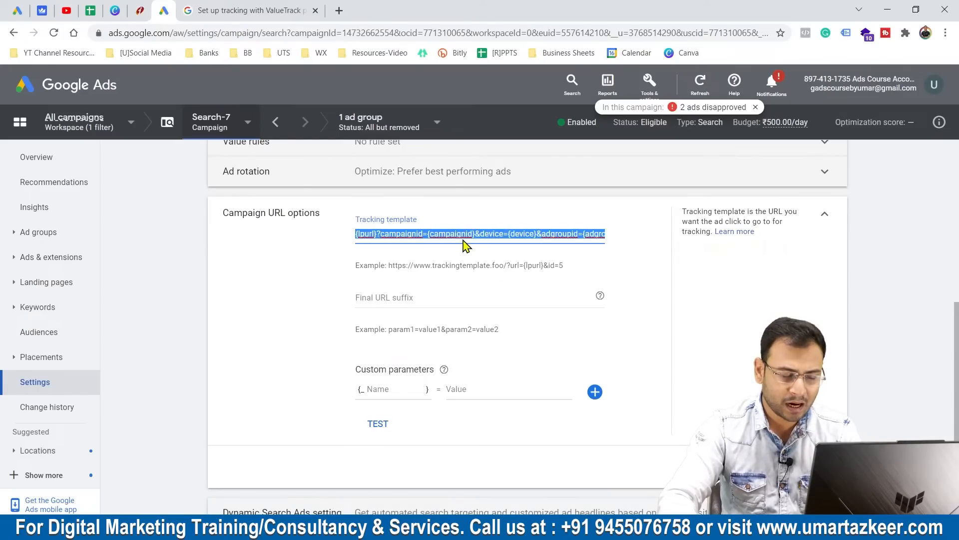
click(384, 427)
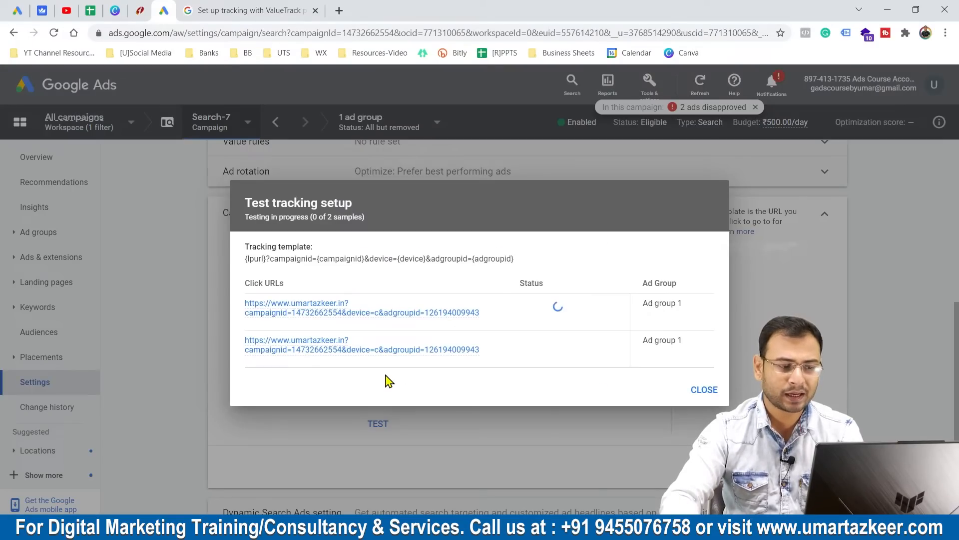
click(702, 390)
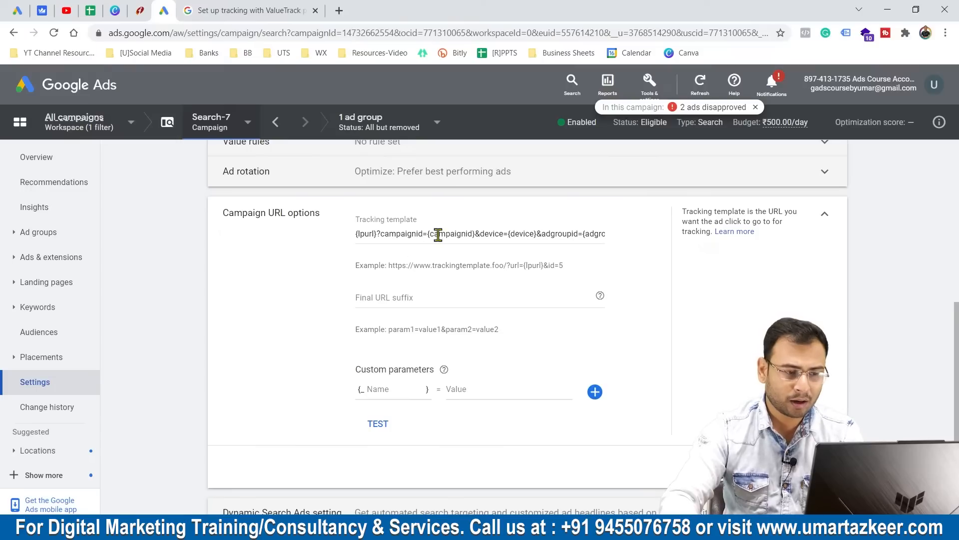
Change campaignid={campaignid} to campaign={campaign} in the campaign's tracking template.
triple_click(470, 233)
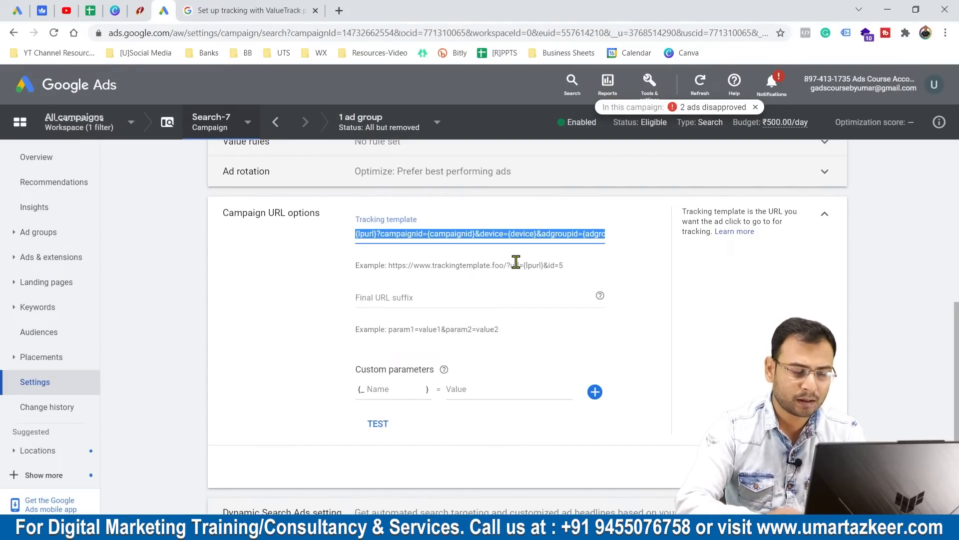
click(424, 234)
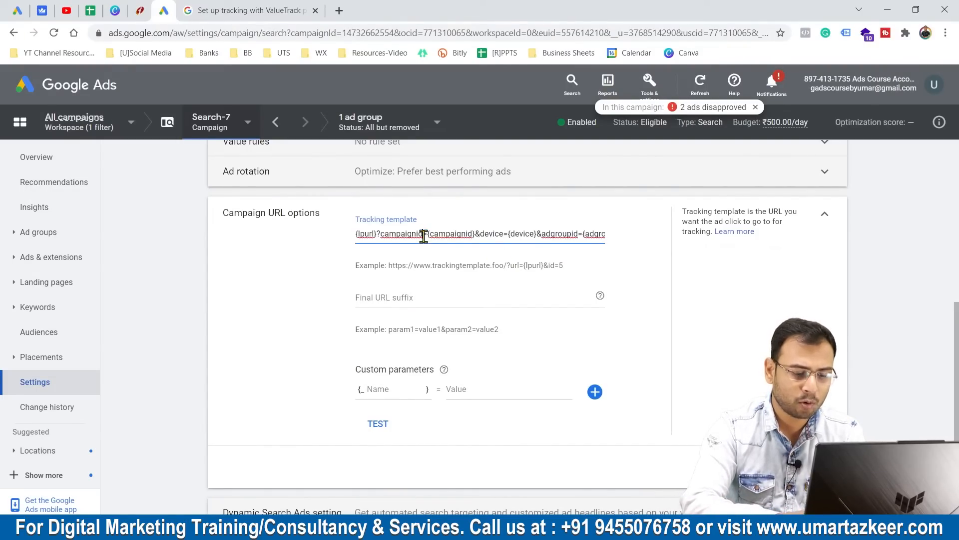
key(BackSpace)
key(BackSpace)
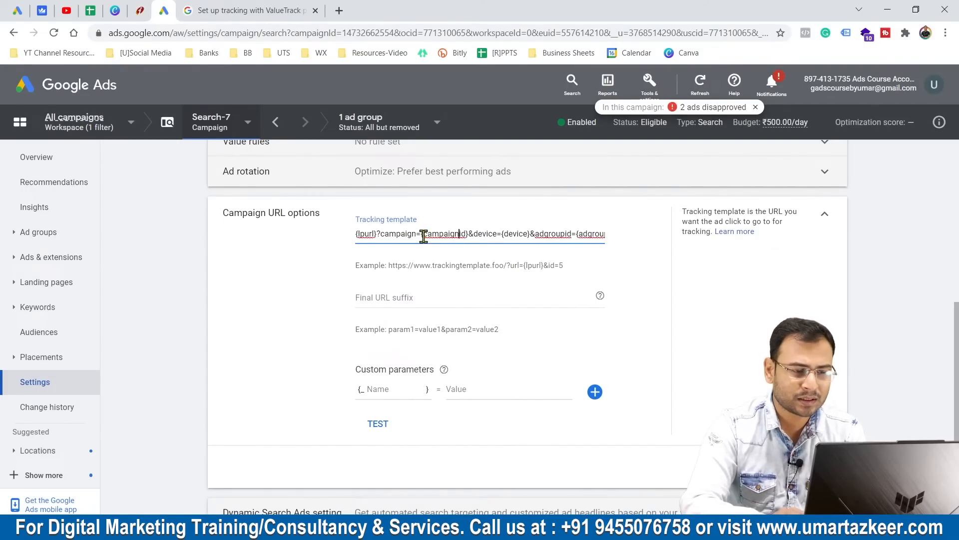
key(BackSpace)
key(BackSpace)
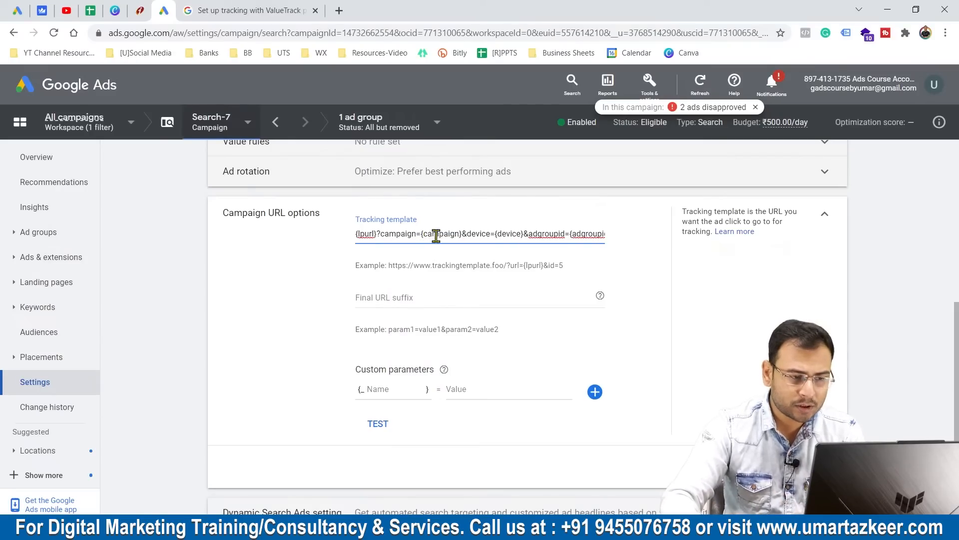
Test the edited tracking template, examine the click URL's attributes used for the campaign parameter, and dismiss the details.
click(375, 424)
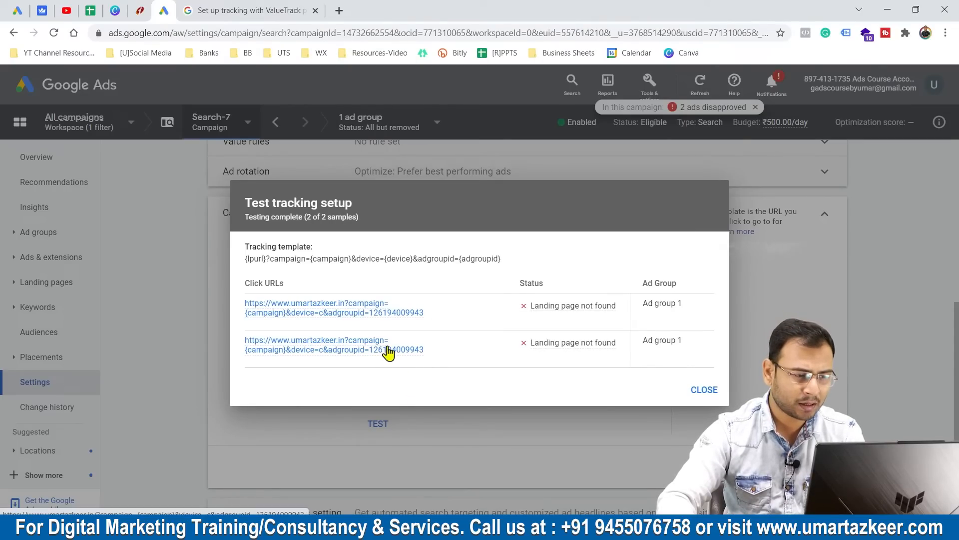
mouse_move(388, 351)
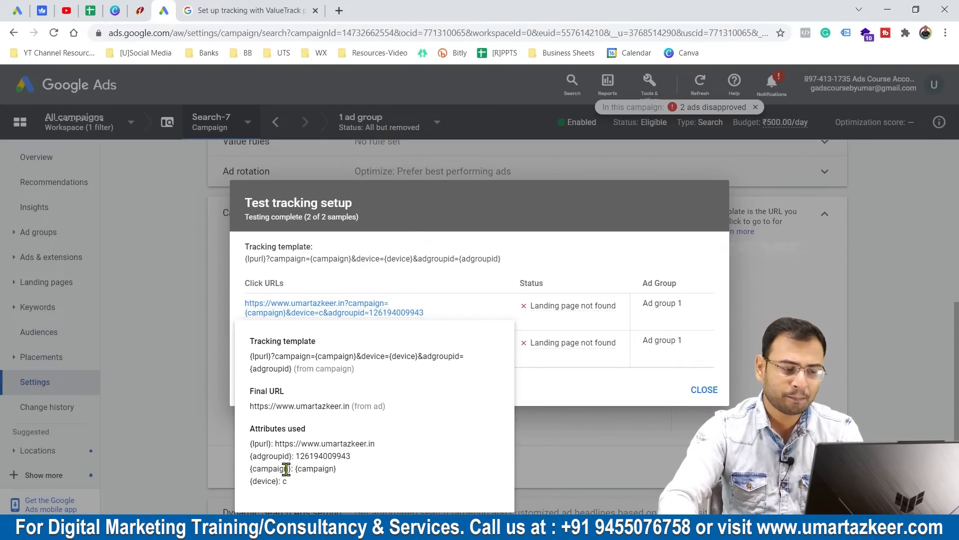
click(559, 457)
Switch to the Google Ads Help article and examine the campaignid, adgroupid, feeditemid and extensionid entries in the ValueTrack parameter table.
click(250, 10)
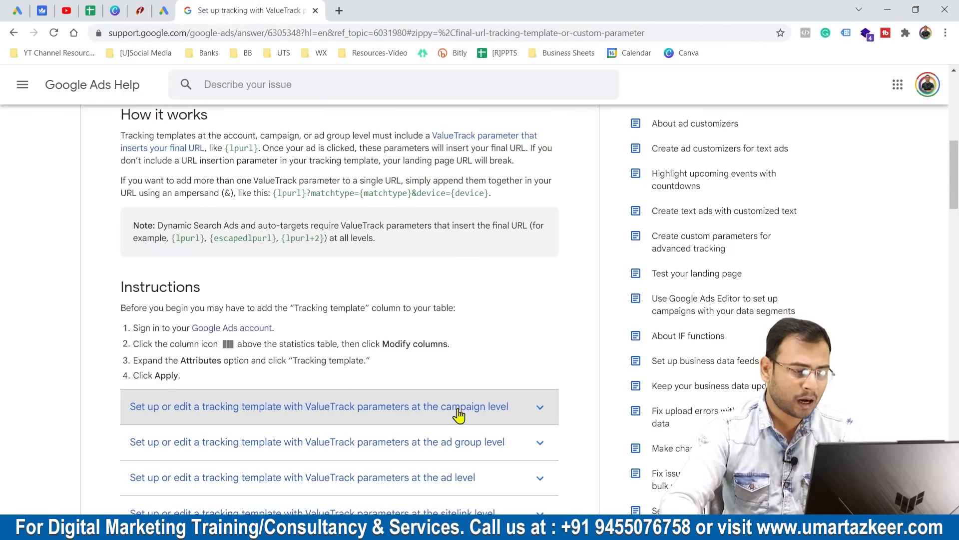
scroll(478, 337, down, 10)
scroll(478, 336, down, 2)
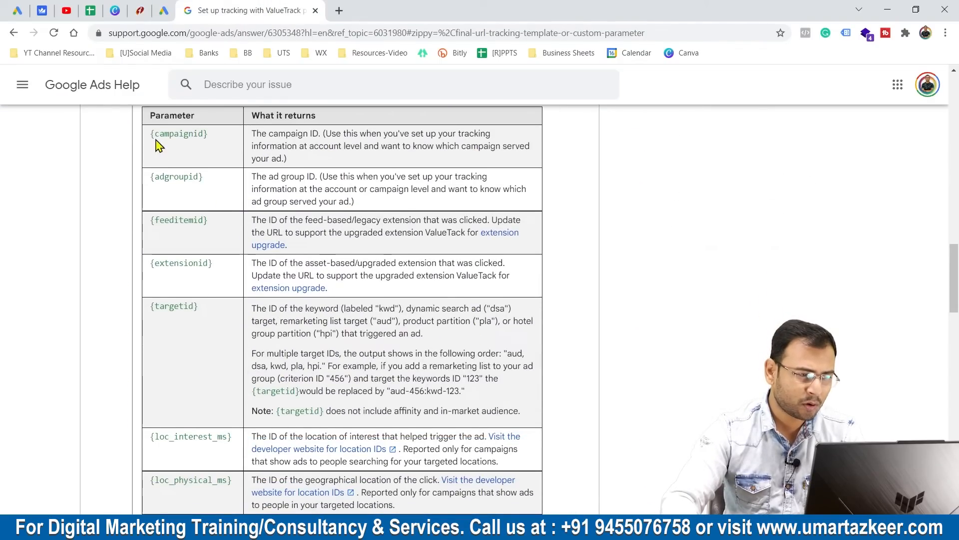
drag(151, 134, 208, 136)
drag(149, 174, 209, 184)
click(153, 228)
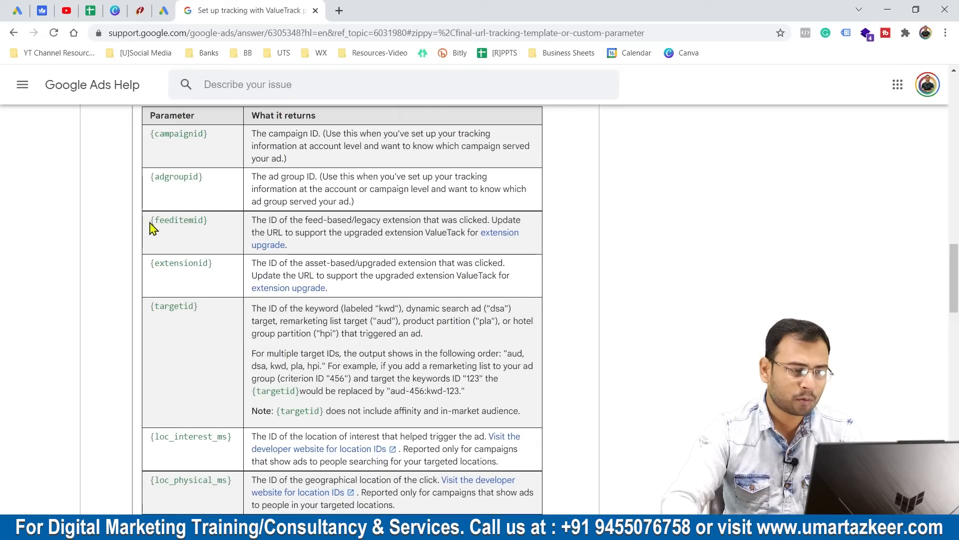
drag(152, 228, 146, 266)
click(210, 298)
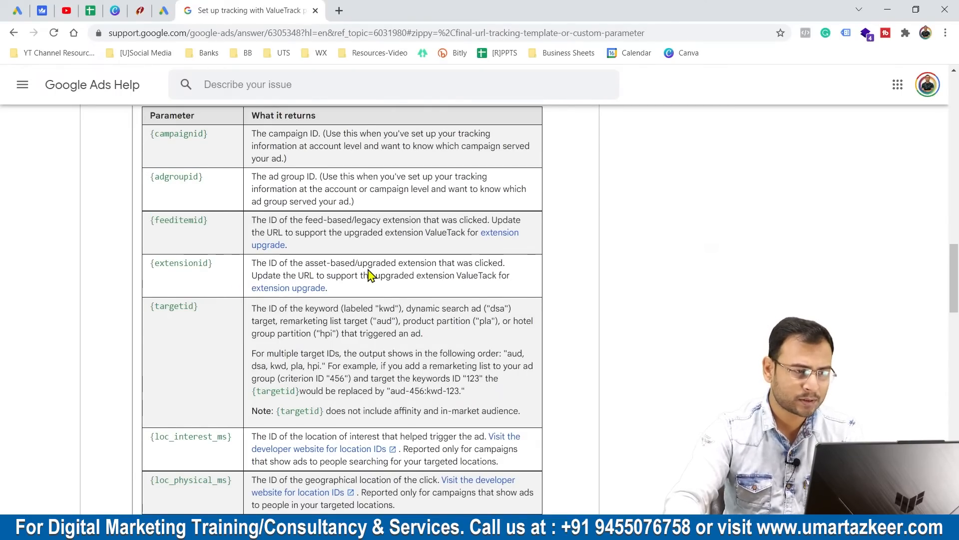
Copy the help article's address up to its answer ID and open support.google.com/google-ads/answer/6305348 in a new browser tab.
click(374, 34)
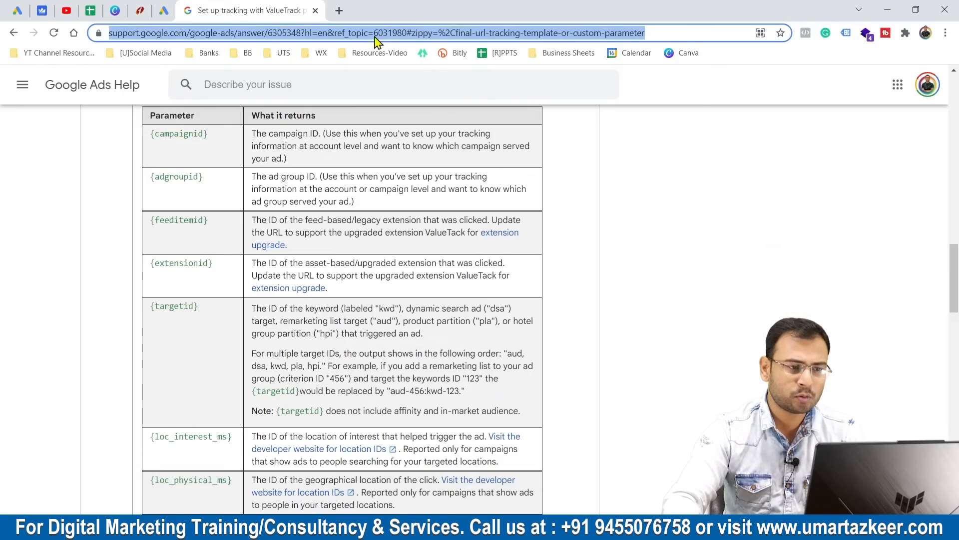
click(429, 34)
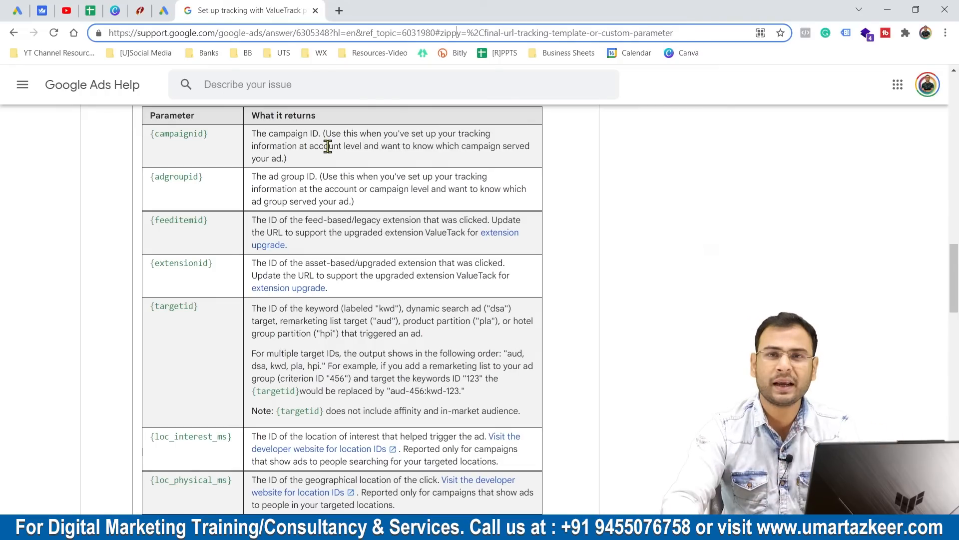
drag(290, 31, 245, 31)
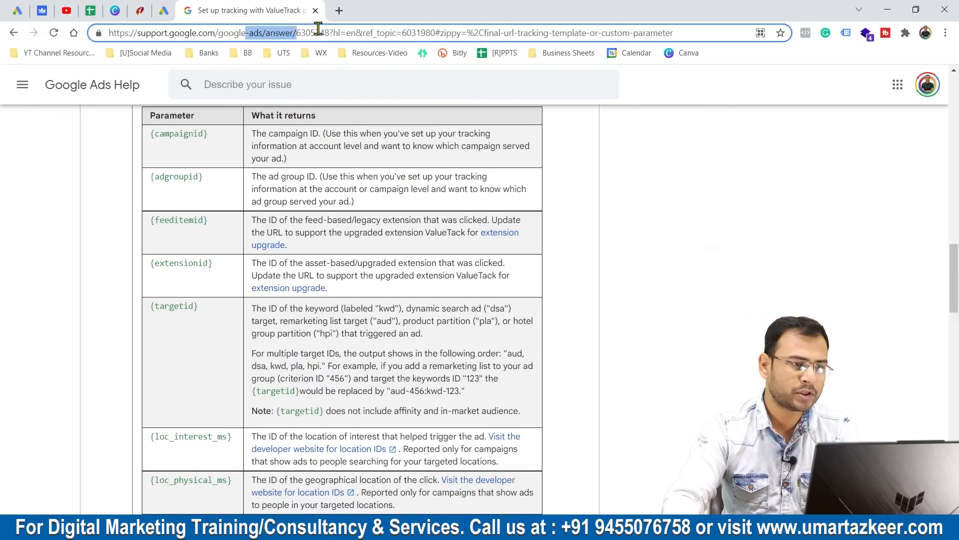
drag(330, 32, 101, 29)
key(ctrl+c)
click(343, 5)
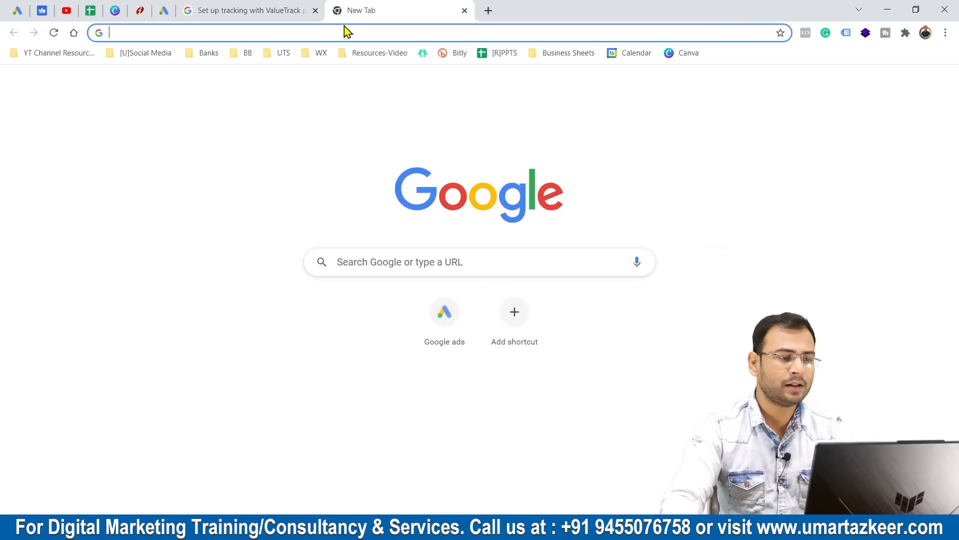
key(ctrl+v)
key(Return)
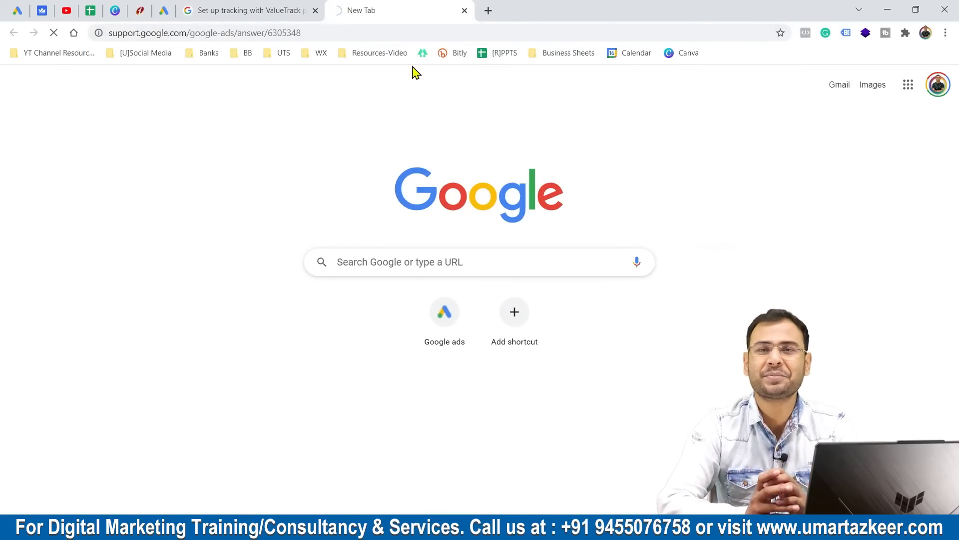
Expand "Final URL, tracking template, or custom parameter" under Available ValueTrack parameters and examine the table from campaignid through device.
scroll(497, 199, down, 15)
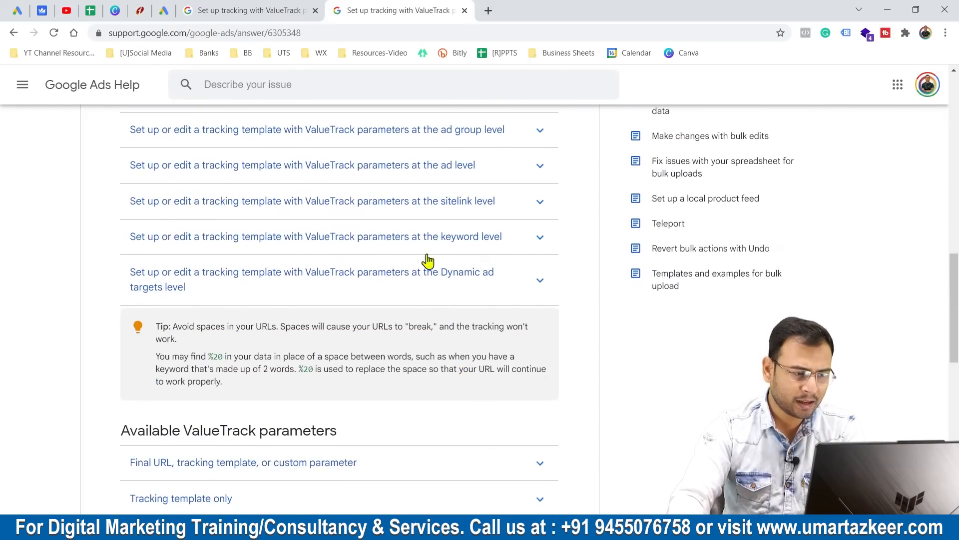
scroll(428, 260, down, 4)
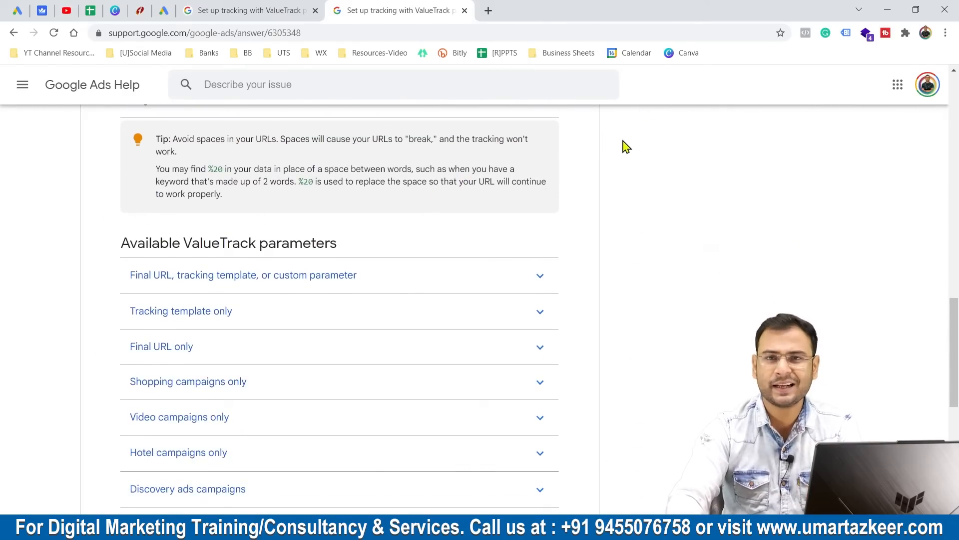
triple_click(584, 181)
click(585, 182)
scroll(583, 183, down, 1)
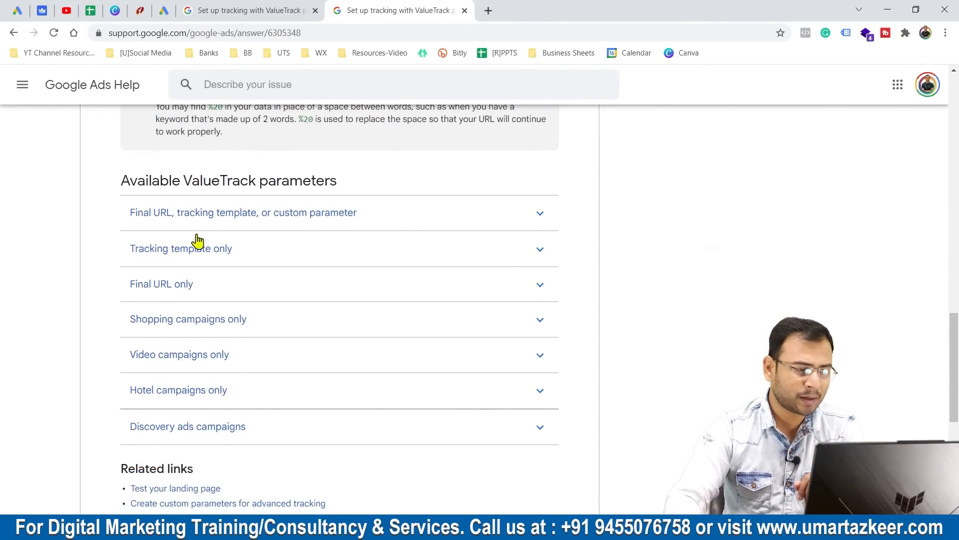
click(180, 214)
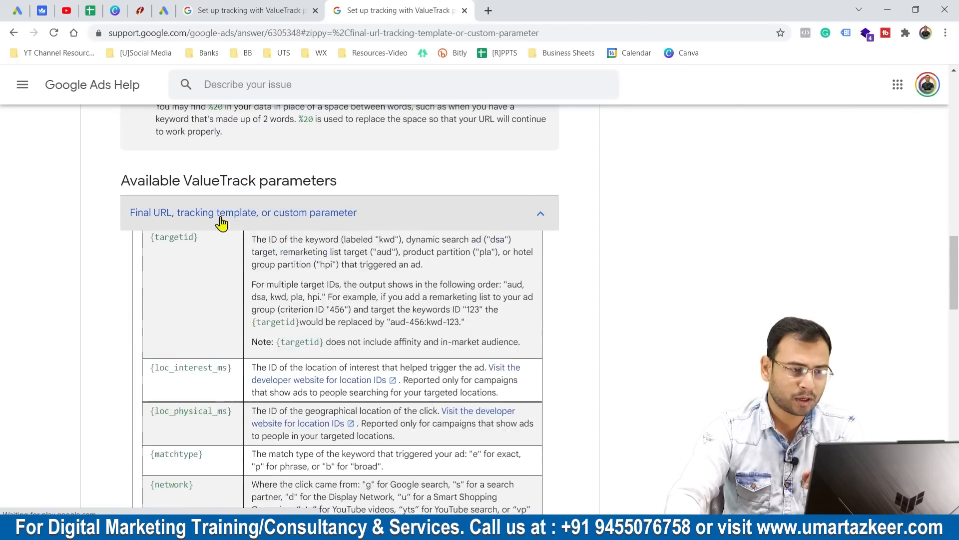
drag(179, 255, 208, 435)
click(193, 185)
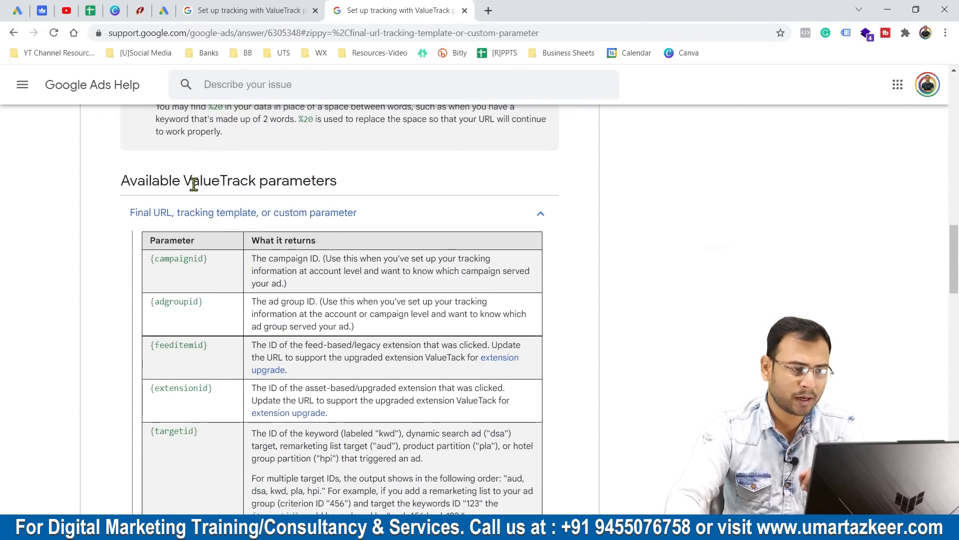
scroll(251, 304, down, 4)
scroll(301, 294, down, 2)
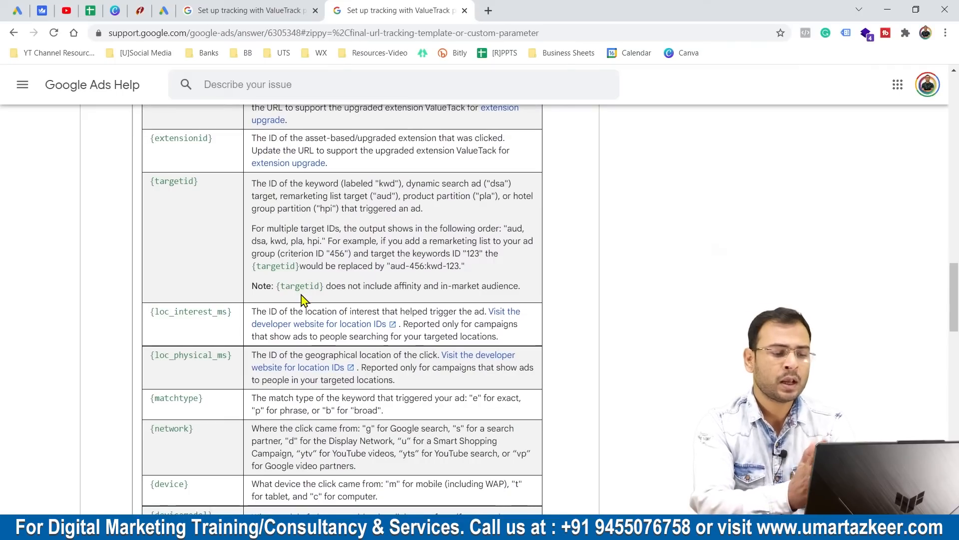